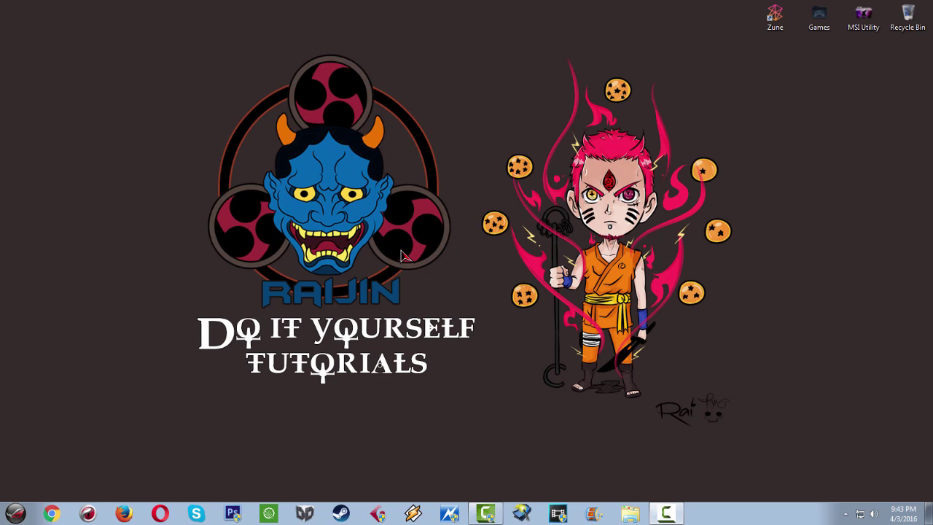
- Open PaintTool SAI and create a new canvas of 2300 x 2600 pixels at 300 pixels per inch
left_click(269, 513)
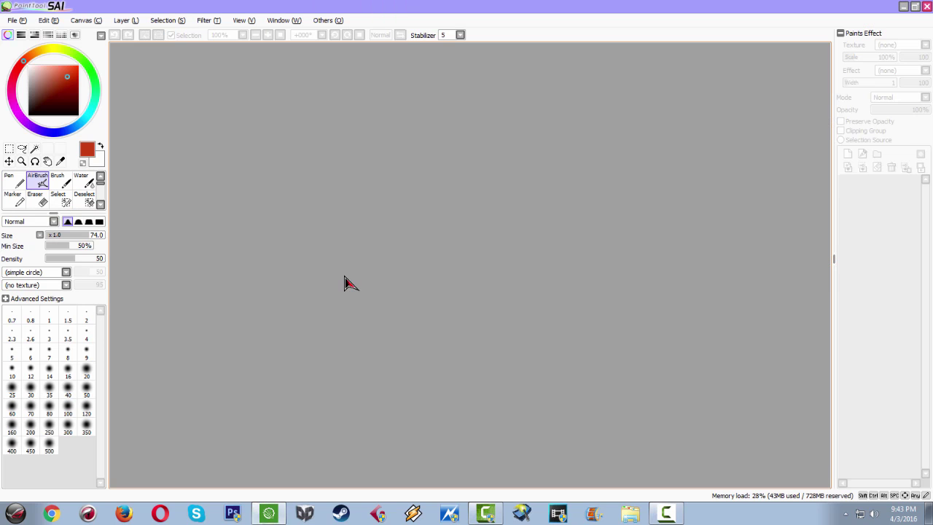
left_click(22, 22)
left_click(29, 35)
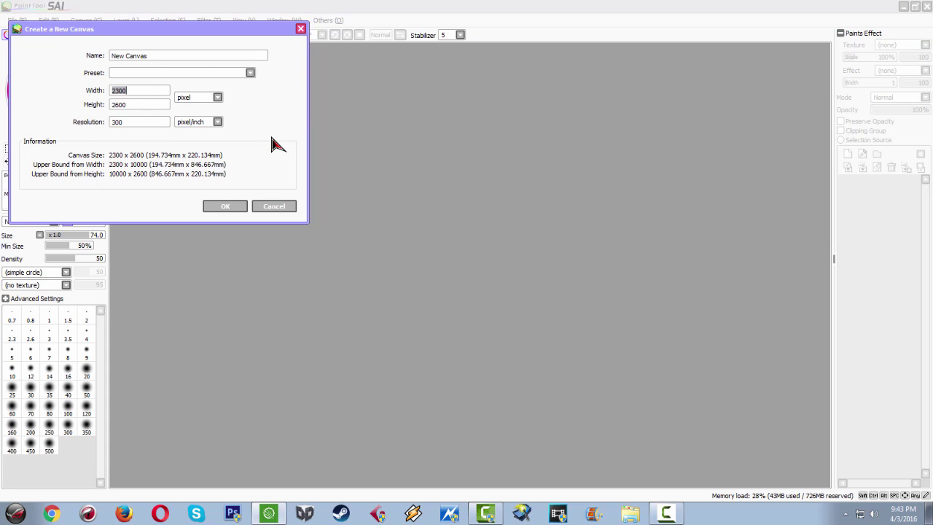
left_click(227, 210)
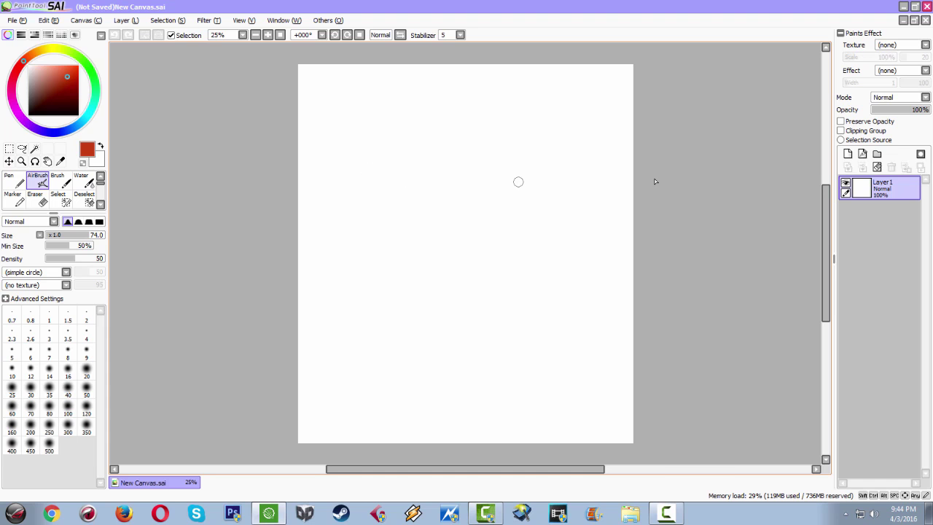
- Add a linework layer above Layer1 and choose the Curve tool with a brush size of 10
left_click(863, 155)
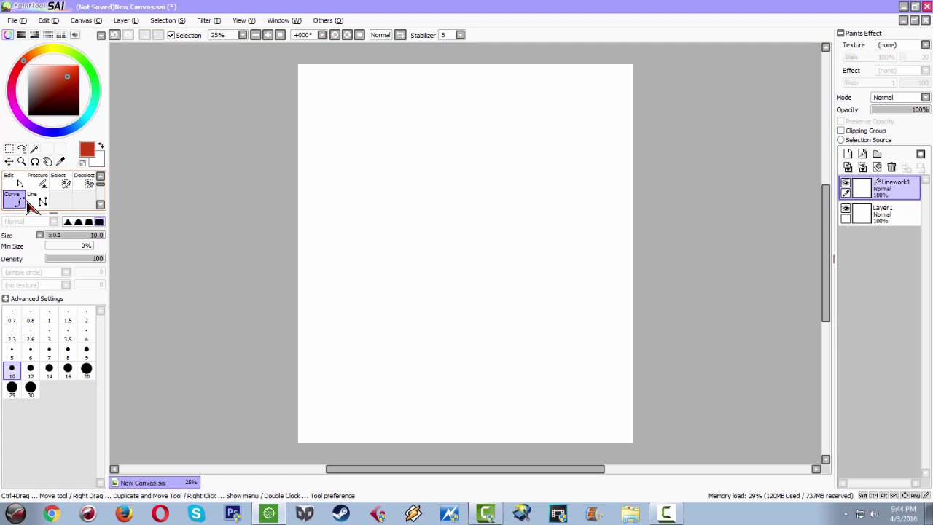
left_click(101, 177)
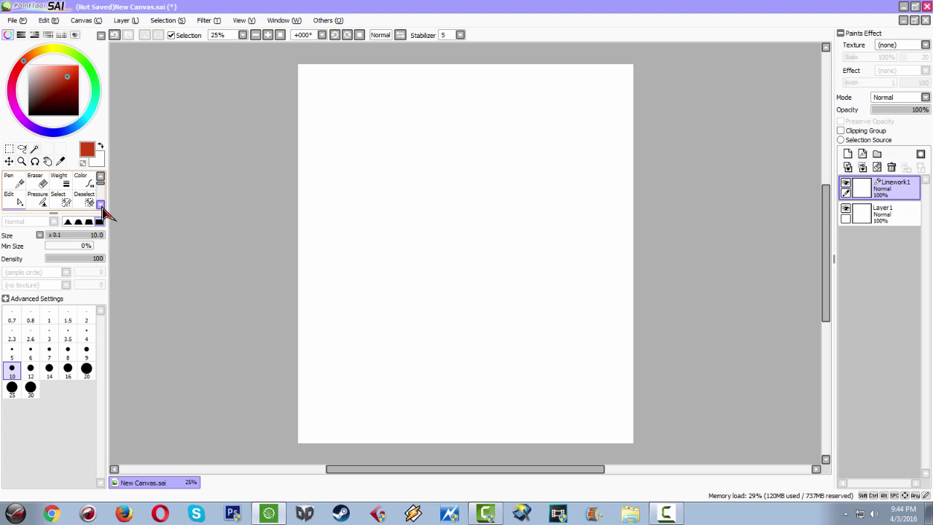
left_click(101, 205)
left_click(101, 205)
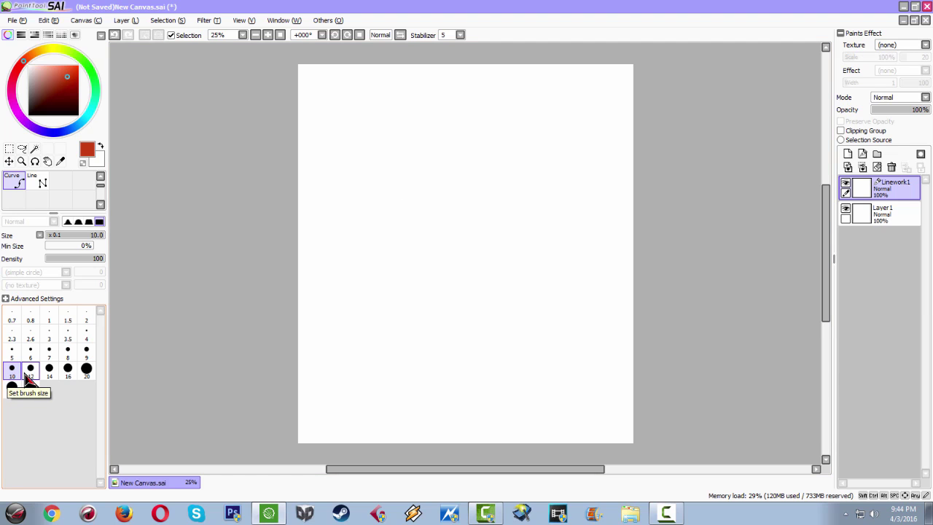
left_click(68, 369)
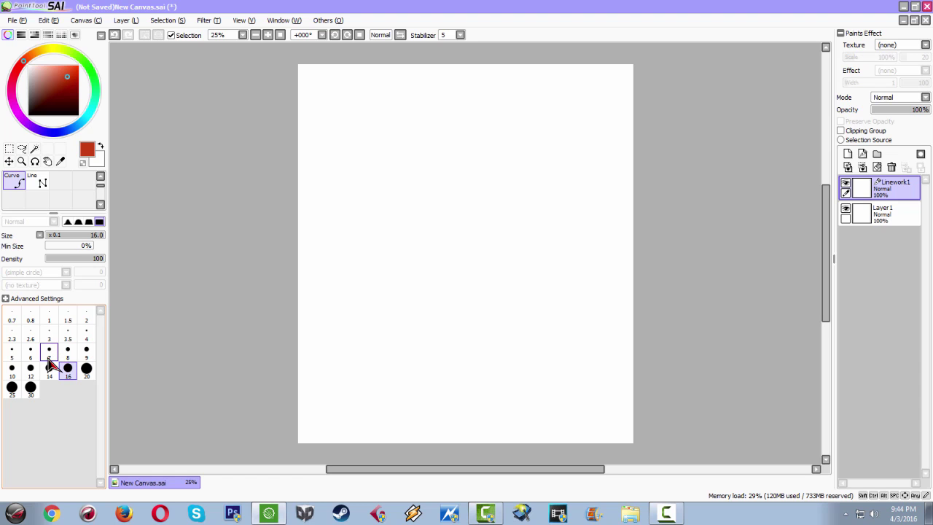
left_click(11, 368)
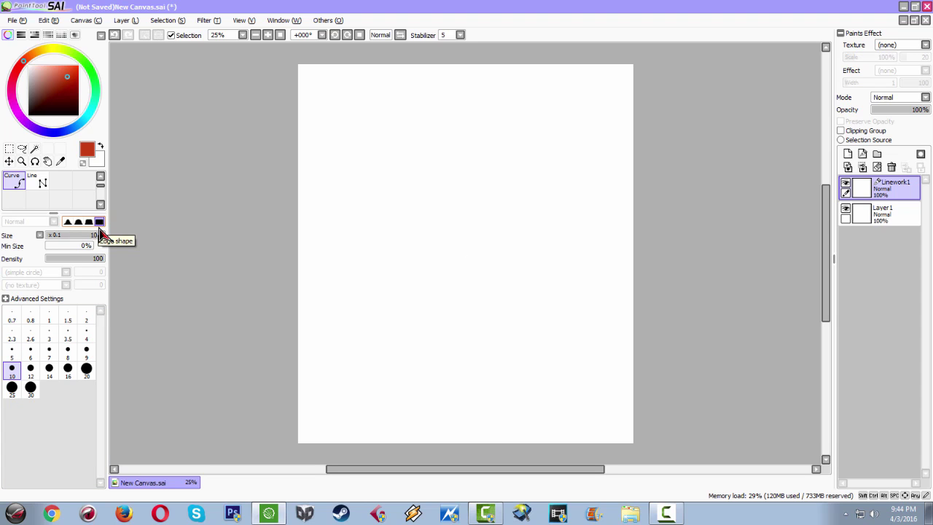
- Draw the eye outline with the Curve tool, arching over the upper lid and returning along the lower lid, open at the inner side
scroll(466, 204, "down", 1)
scroll(427, 189, "up", 5)
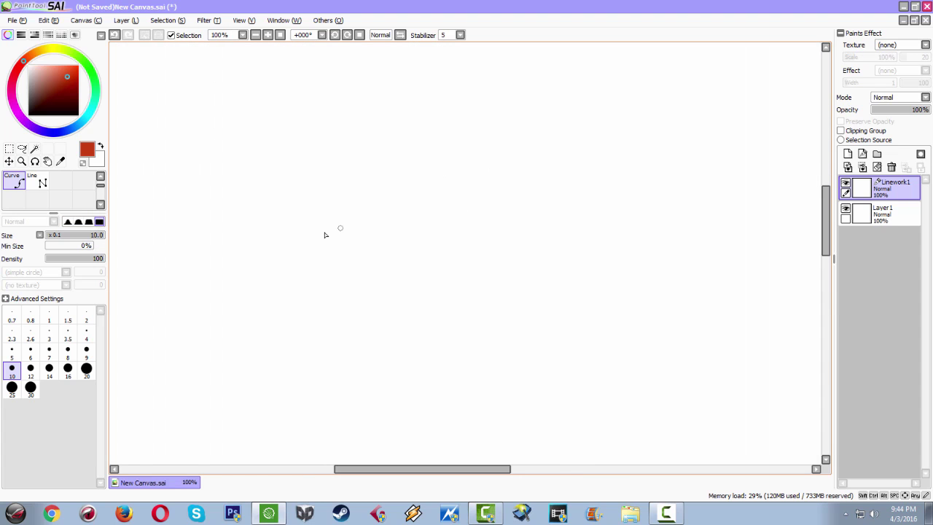
left_click_drag(288, 233, 296, 219)
left_click(298, 220)
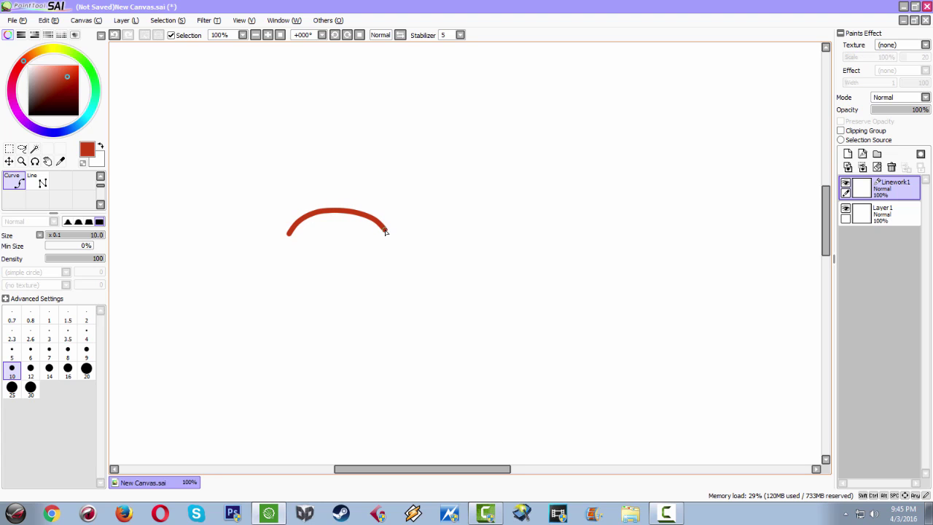
left_click(385, 229)
double_click(378, 247)
key("ctrl+z")
left_click(372, 253)
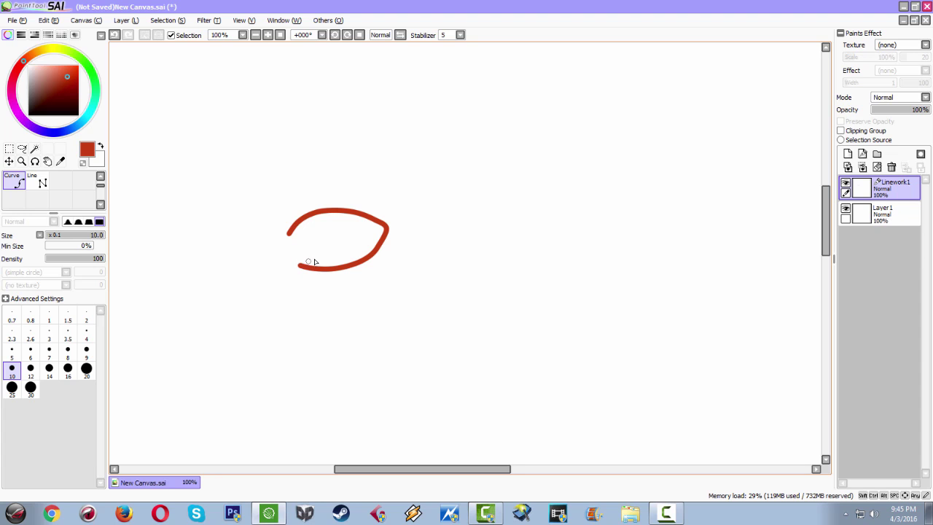
- Draw a closed, tapering eyebrow shape above the eye with the Curve tool, starting and ending at its inner lower corner
left_click_drag(410, 469, 383, 468)
left_click_drag(387, 229, 396, 212)
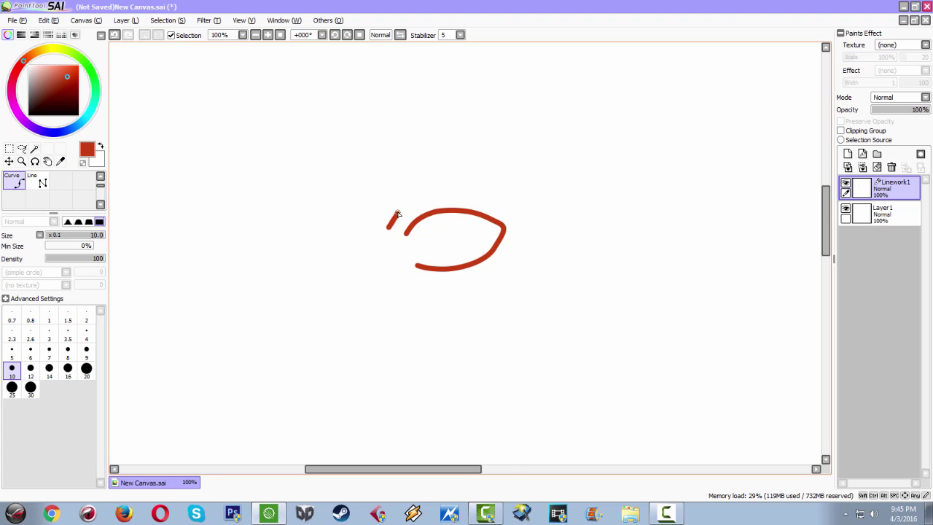
left_click(396, 218)
left_click(558, 186)
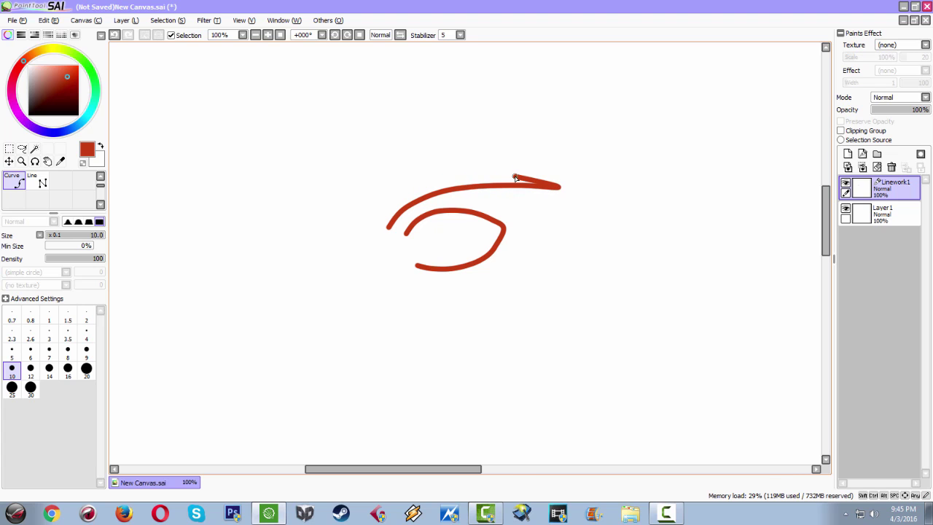
left_click(469, 173)
left_click(372, 207)
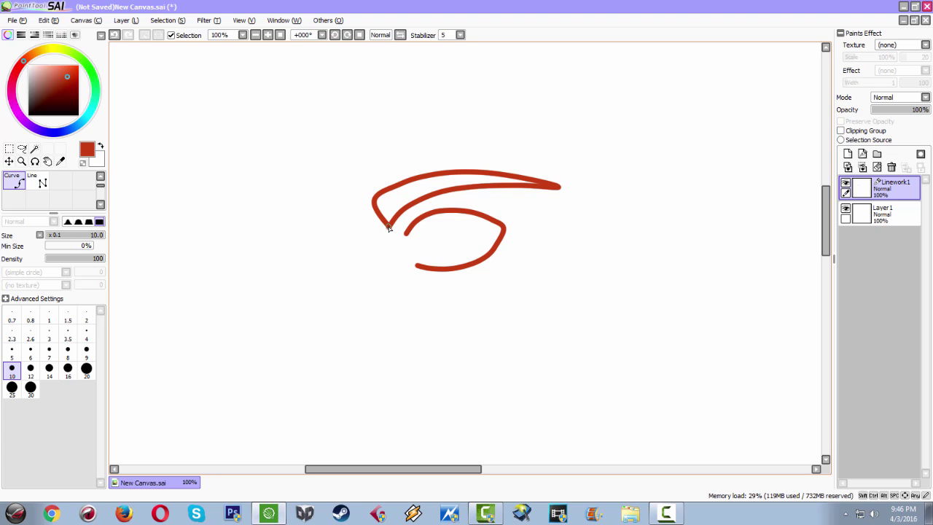
- Draw the round iris inside the eye with the Curve tool, running from one point on the upper lid to another
scroll(501, 298, "down", 1)
scroll(501, 298, "up", 1)
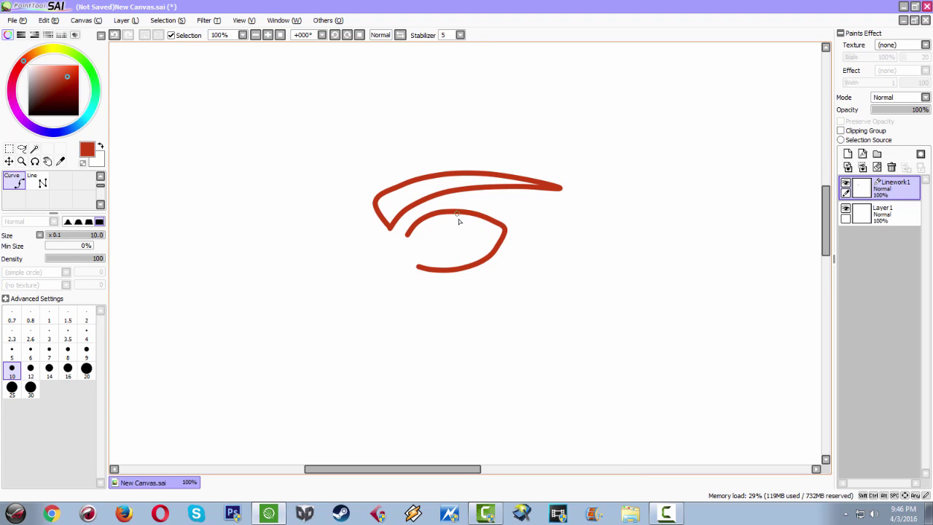
scroll(458, 222, "up", 1)
left_click(442, 211)
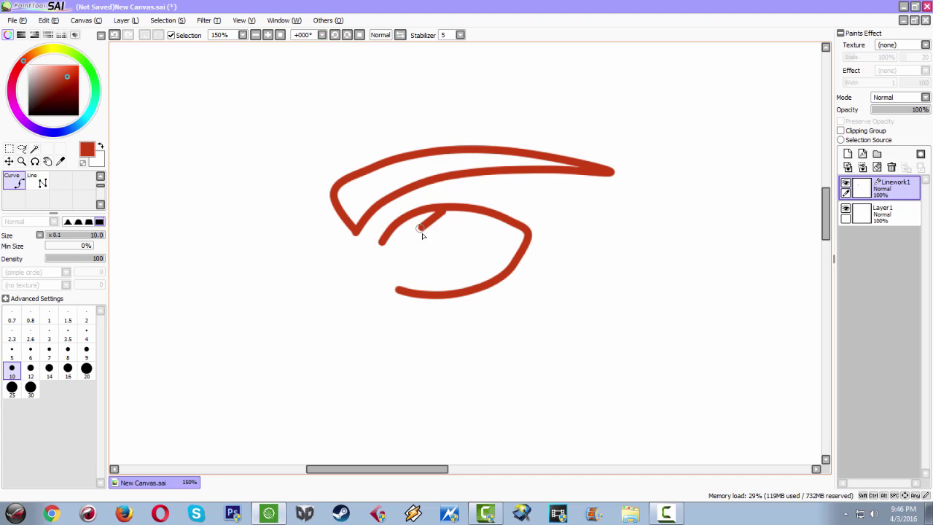
left_click(425, 228)
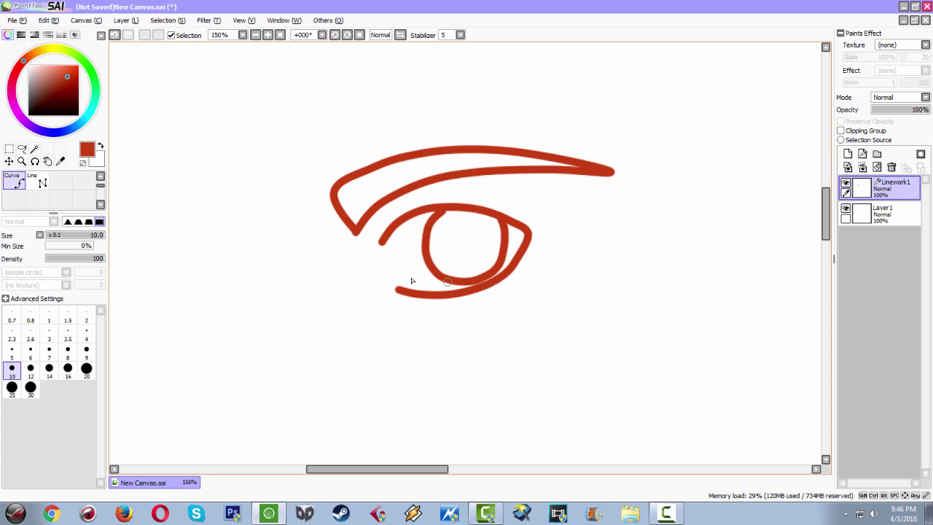
- Use the Edit tool to nudge the eyebrow's inner lower corner and join the iris's upper inner end to the upper lid
left_click(101, 178)
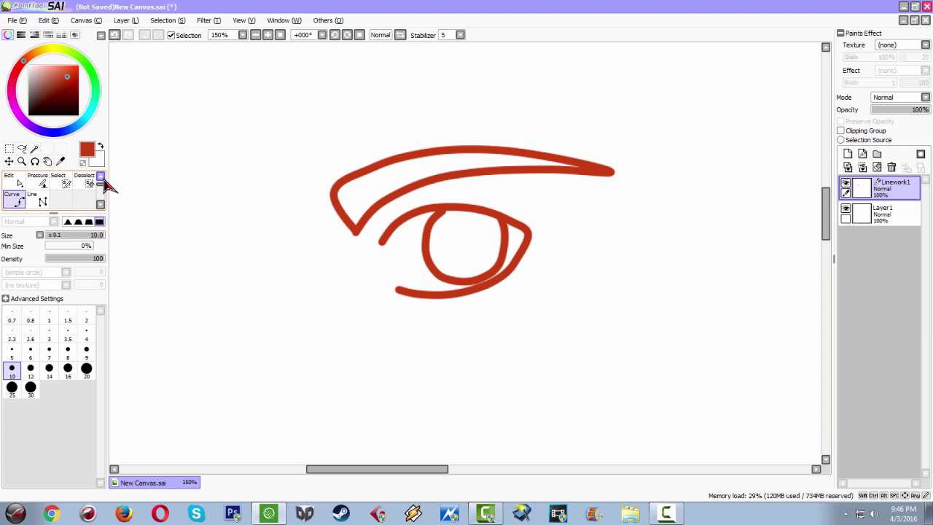
left_click(16, 185)
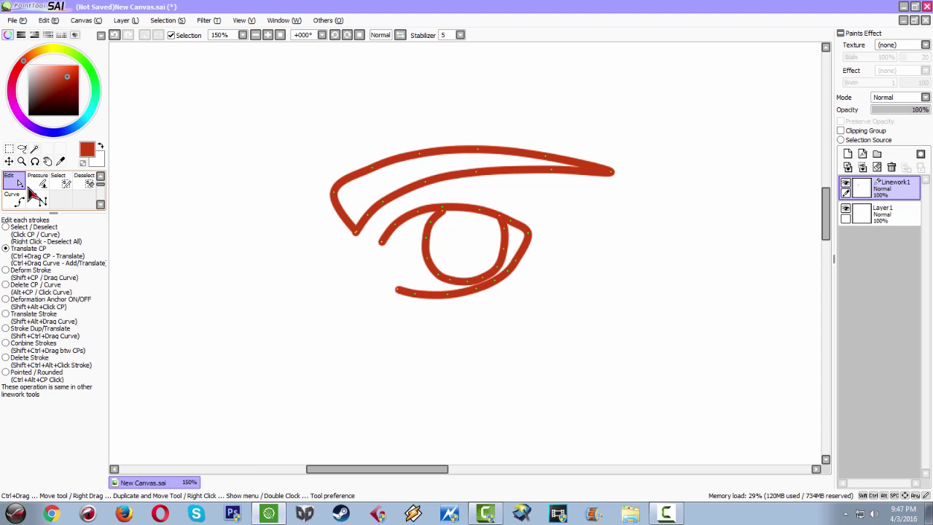
left_click(331, 178)
right_click(357, 198)
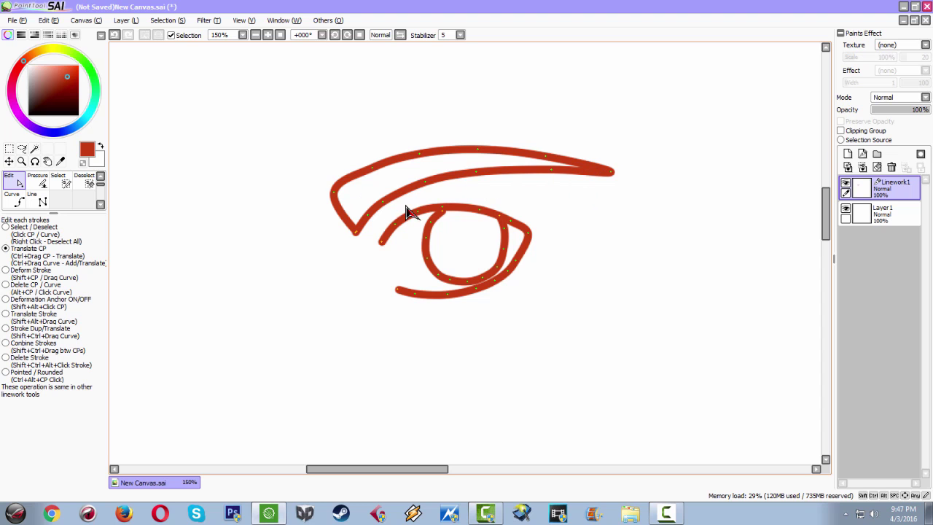
left_click(374, 171)
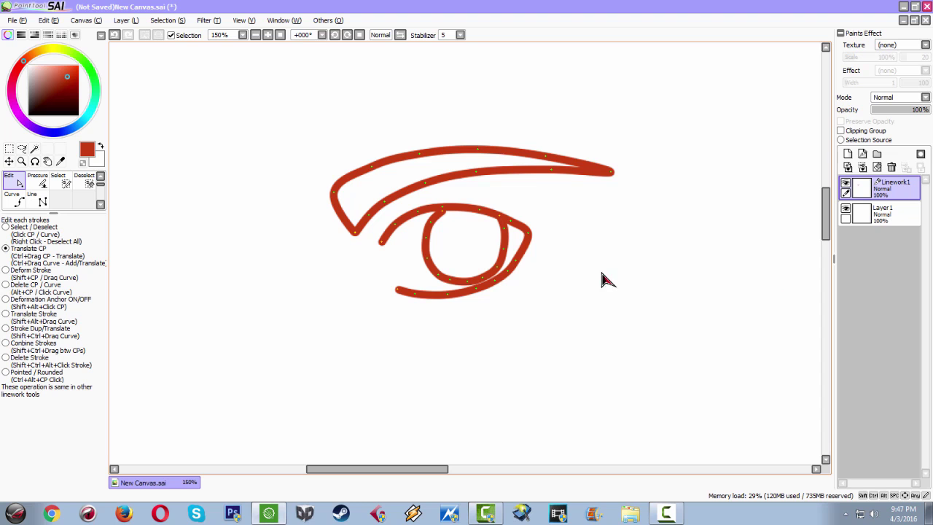
left_click(450, 223)
left_click(890, 194)
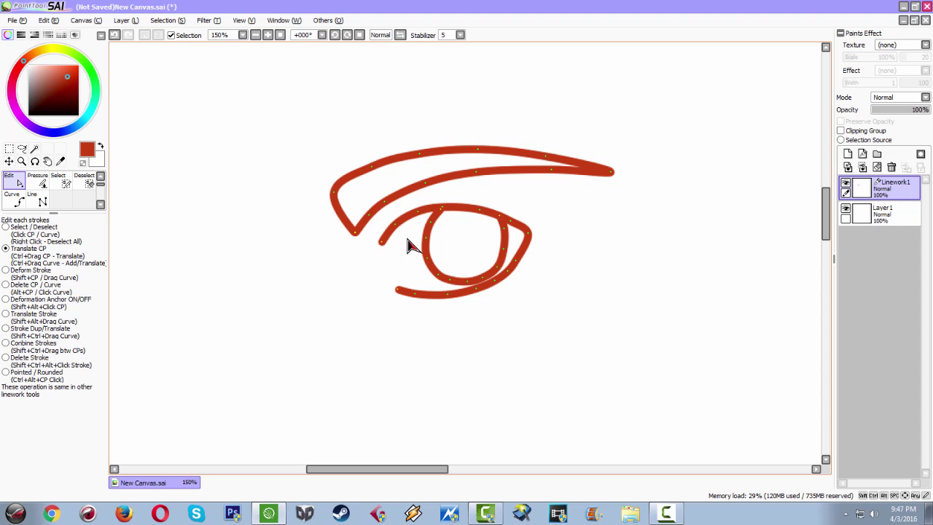
- Use the Pressure tool to thin the eyebrow line at its inner bend, outer tip and upper edge
left_click(39, 184)
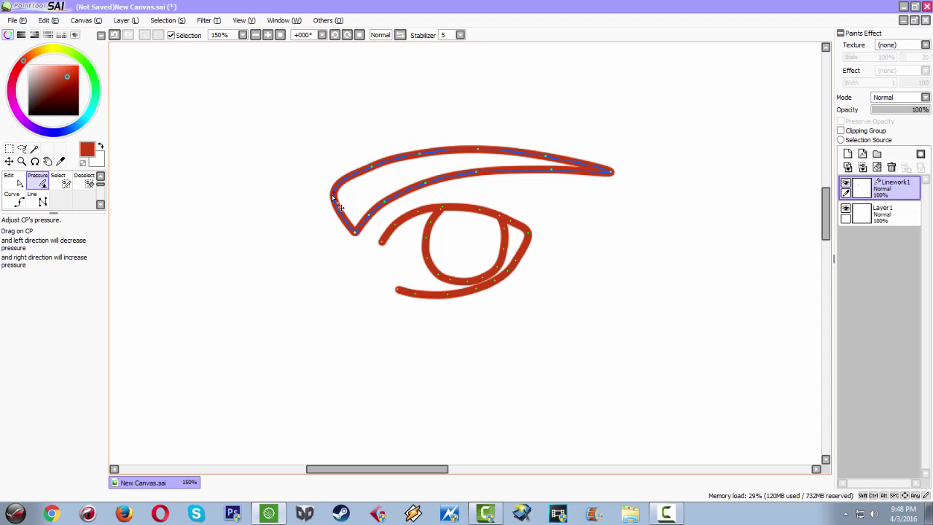
mouse_move(334, 194)
left_mouse_down()
mouse_move(263, 175)
mouse_move(440, 233)
mouse_move(356, 218)
mouse_move(327, 198)
mouse_move(282, 188)
mouse_move(299, 190)
left_mouse_up()
left_click_drag(355, 236, 324, 348)
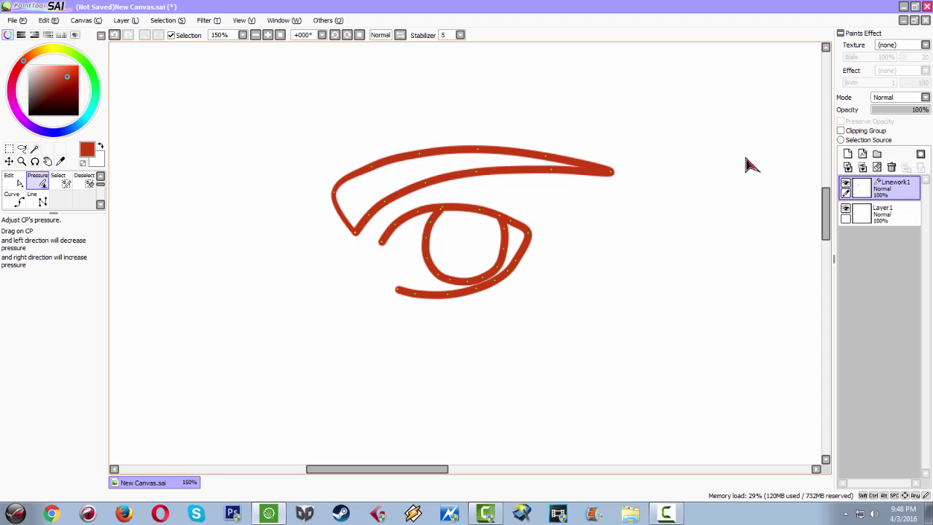
mouse_move(612, 175)
left_mouse_down()
mouse_move(658, 197)
mouse_move(558, 179)
mouse_move(526, 158)
left_mouse_up()
left_click_drag(423, 150, 418, 142)
mouse_move(424, 209)
left_mouse_down()
mouse_move(388, 56)
mouse_move(374, 138)
mouse_move(358, 145)
mouse_move(333, 107)
mouse_move(340, 113)
left_mouse_up()
mouse_move(480, 150)
left_mouse_down()
mouse_move(454, 7)
mouse_move(455, 100)
left_mouse_up()
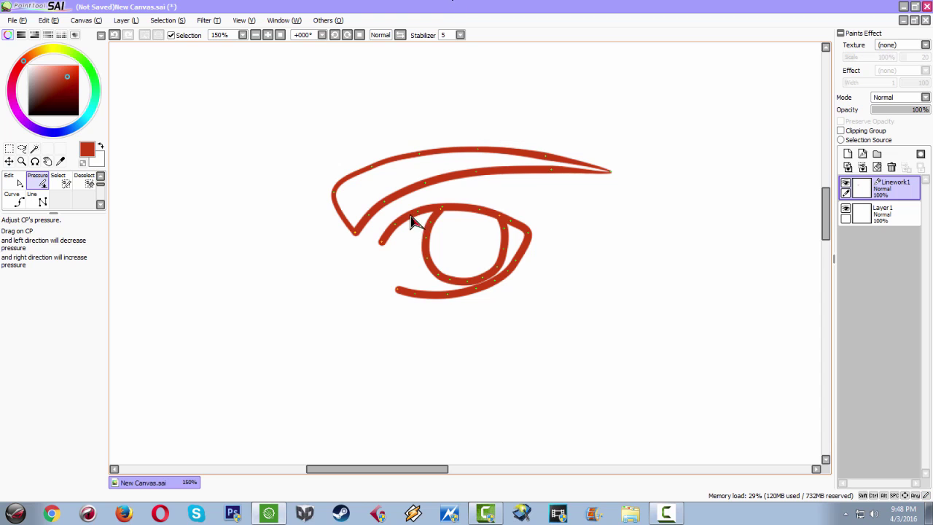
- Reduce the line pressure along the eyebrow's lower edge and inner corner
mouse_move(379, 227)
left_mouse_down()
mouse_move(295, 167)
mouse_move(328, 208)
left_mouse_up()
mouse_move(358, 236)
left_mouse_down()
mouse_move(365, 245)
mouse_move(334, 199)
mouse_move(355, 198)
mouse_move(345, 152)
mouse_move(411, 164)
mouse_move(392, 131)
mouse_move(465, 158)
mouse_move(485, 181)
mouse_move(452, 133)
left_mouse_up()
mouse_move(557, 179)
left_mouse_down()
mouse_move(523, 116)
mouse_move(558, 156)
mouse_move(532, 118)
left_mouse_up()
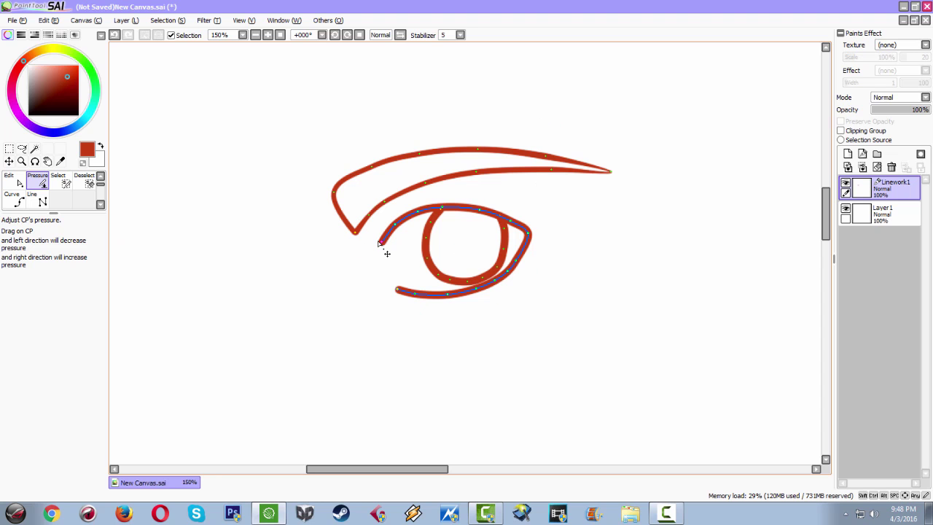
- Thin both open inner ends of the eye outline and reduce the line pressure along the lower lid
left_click_drag(380, 243, 342, 258)
mouse_move(396, 291)
left_mouse_down()
mouse_move(375, 285)
mouse_move(344, 242)
left_mouse_up()
mouse_move(414, 295)
left_mouse_down()
mouse_move(387, 333)
mouse_move(403, 333)
left_mouse_up()
mouse_move(449, 298)
left_mouse_down()
mouse_move(440, 315)
mouse_move(479, 303)
mouse_move(465, 344)
left_mouse_up()
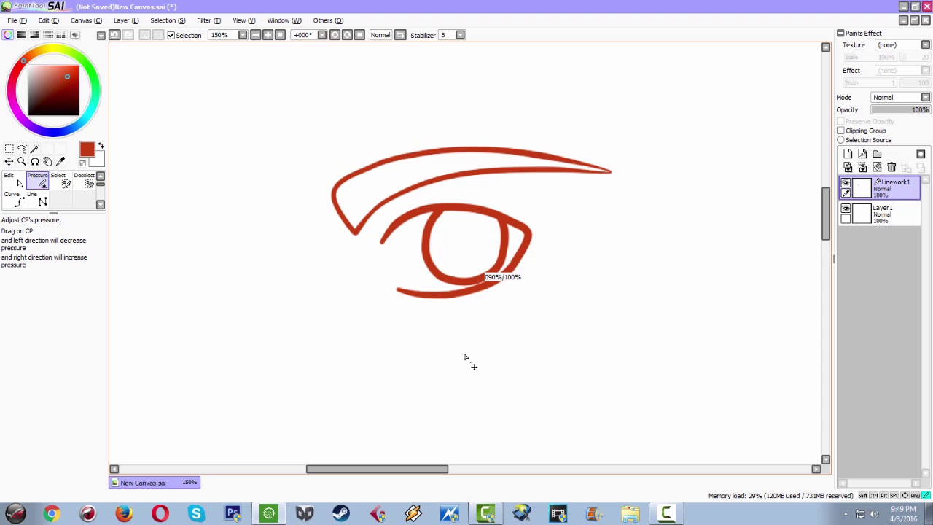
mouse_move(502, 291)
left_mouse_down()
mouse_move(489, 352)
mouse_move(494, 399)
left_mouse_up()
- Refine the line pressure on the outer part of the lower lid so it blends into the thinner lid line
mouse_move(516, 286)
left_mouse_down()
mouse_move(520, 309)
mouse_move(505, 248)
left_mouse_up()
mouse_move(514, 292)
left_mouse_down()
mouse_move(520, 339)
mouse_move(474, 246)
left_mouse_up()
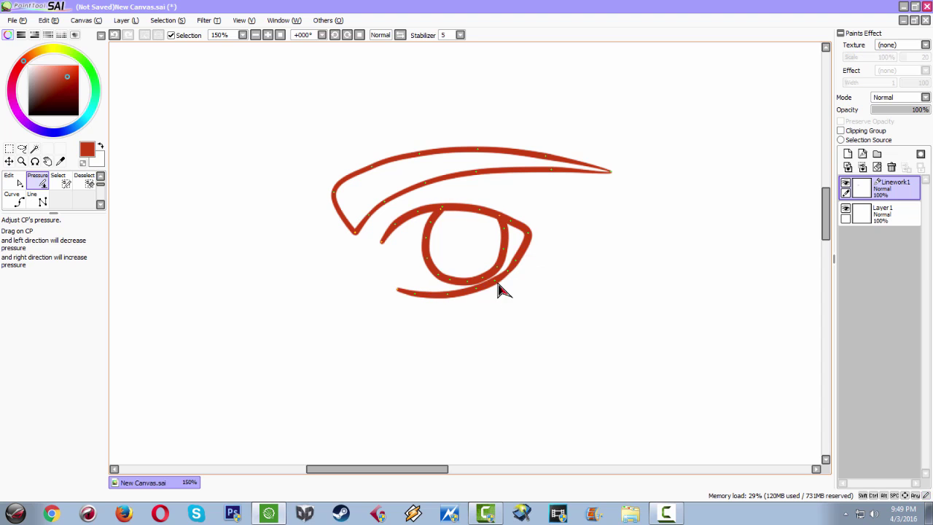
left_click_drag(494, 283, 481, 272)
mouse_move(453, 239)
left_mouse_down()
mouse_move(478, 302)
mouse_move(441, 262)
mouse_move(454, 304)
mouse_move(432, 271)
left_mouse_up()
left_click_drag(396, 228, 386, 208)
mouse_move(522, 269)
left_mouse_down()
mouse_move(532, 279)
mouse_move(508, 265)
left_mouse_up()
mouse_move(451, 302)
left_mouse_down()
mouse_move(430, 303)
mouse_move(414, 282)
left_mouse_up()
scroll(517, 295, "down", 2)
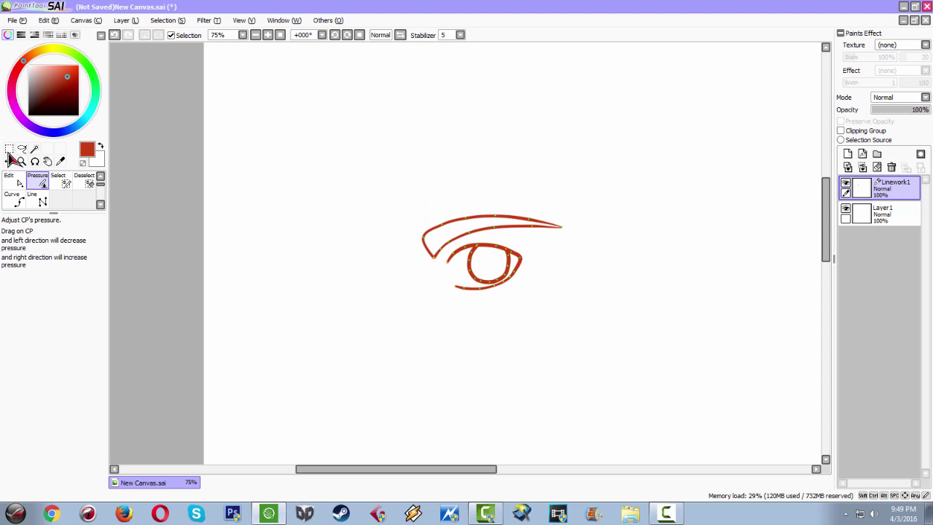
left_click(18, 202)
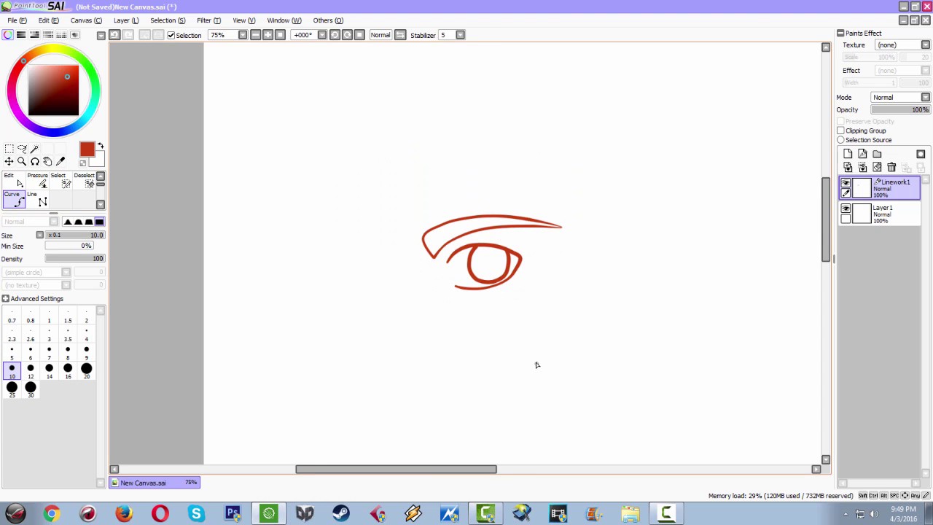
scroll(527, 369, "down", 1)
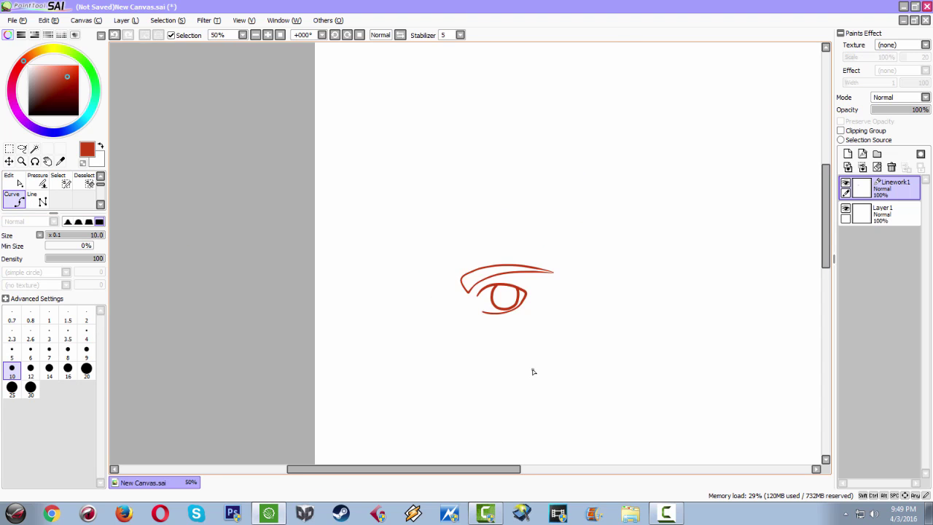
scroll(532, 371, "up", 4)
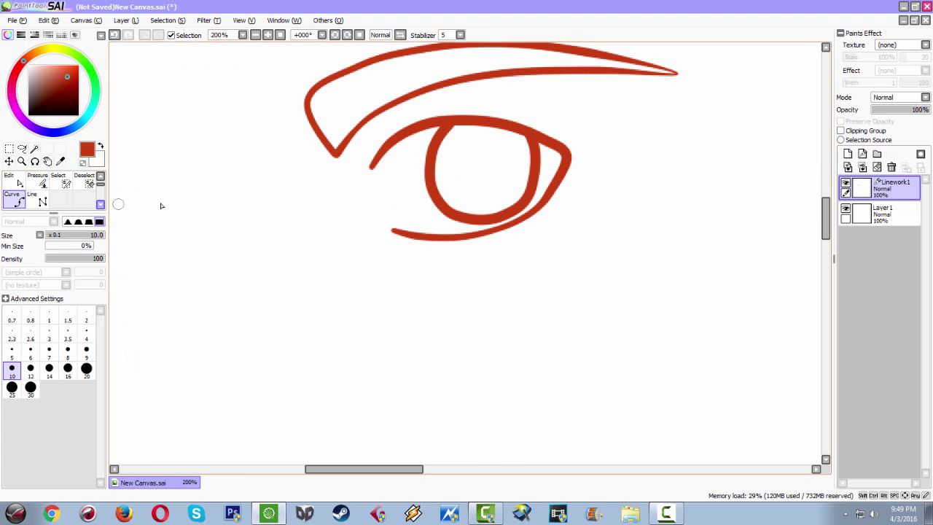
- Move the control point at the eyebrow's inner bend slightly inward with the Edit tool and switch to the Pressure tool
left_click(16, 182)
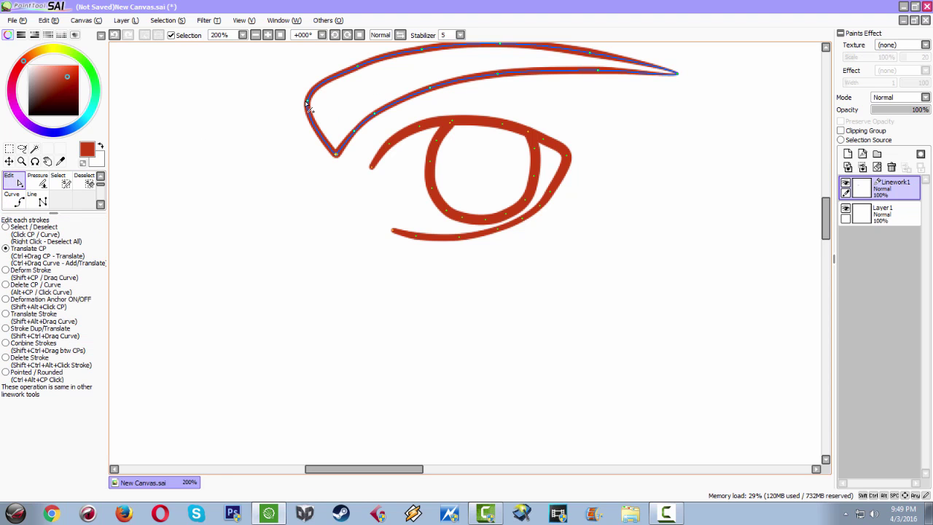
left_click_drag(307, 100, 313, 106)
scroll(481, 153, "down", 2)
scroll(554, 164, "up", 1)
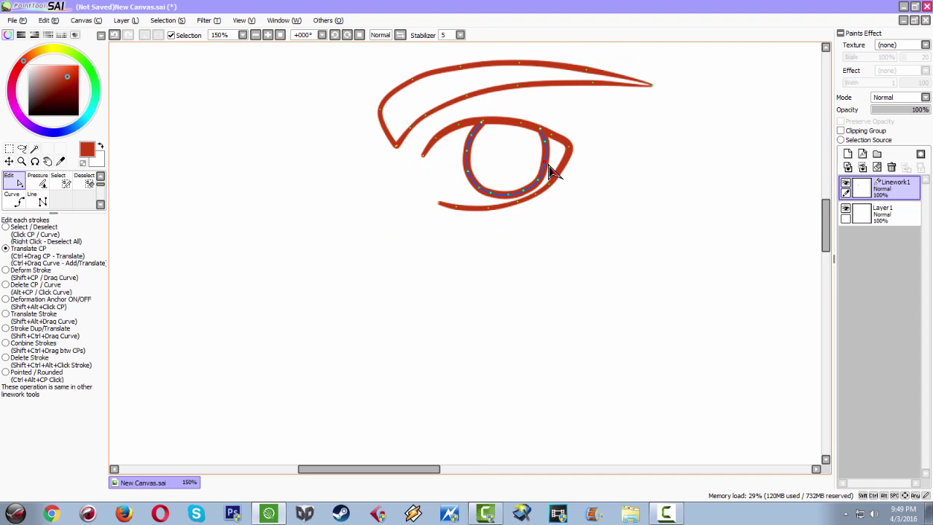
left_click(39, 182)
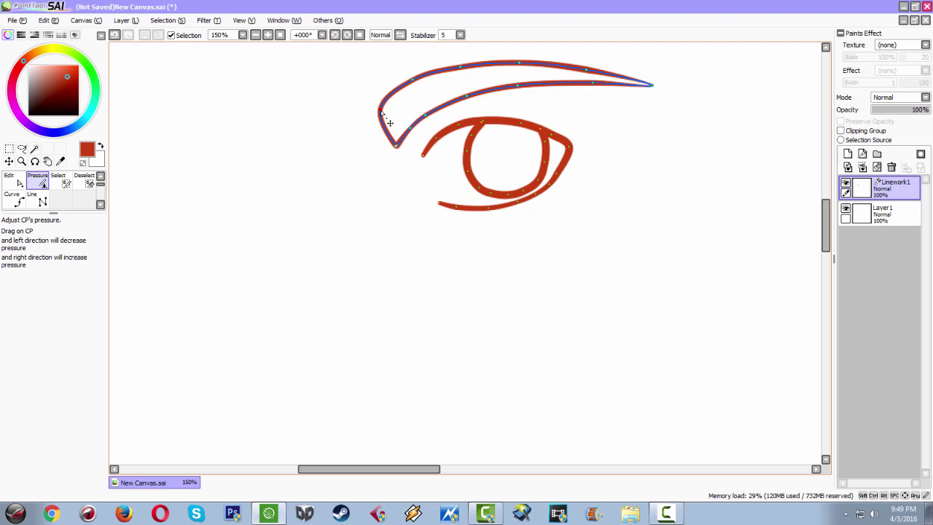
- Increase the line pressure at the control point on the eyebrow's inner bend
mouse_move(380, 110)
left_mouse_down()
mouse_move(364, 114)
mouse_move(327, 92)
mouse_move(348, 96)
mouse_move(308, 85)
mouse_move(466, 140)
mouse_move(402, 116)
left_mouse_up()
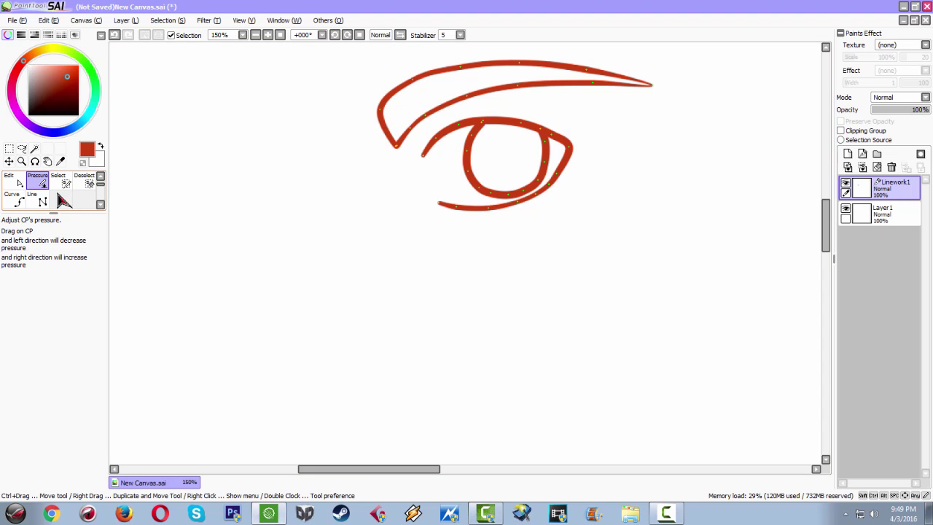
left_click(16, 201)
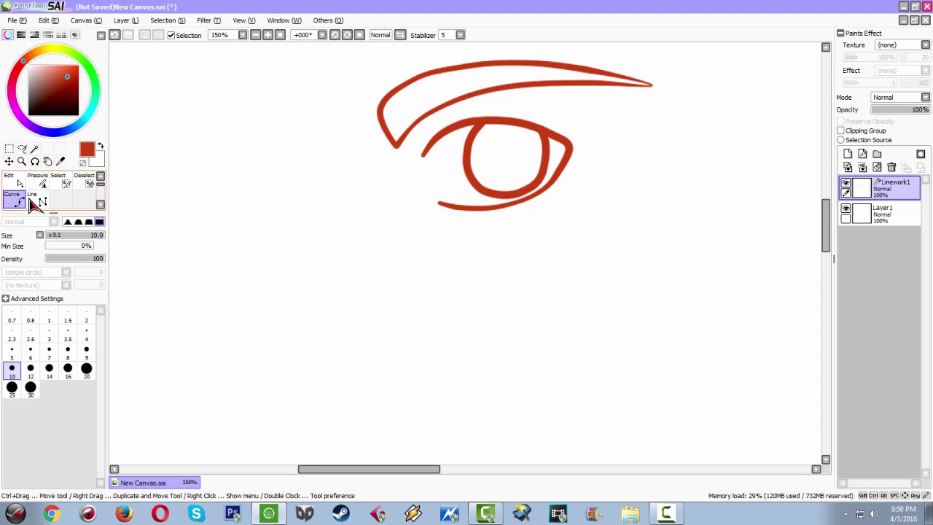
scroll(663, 207, "down", 2)
scroll(663, 206, "up", 1)
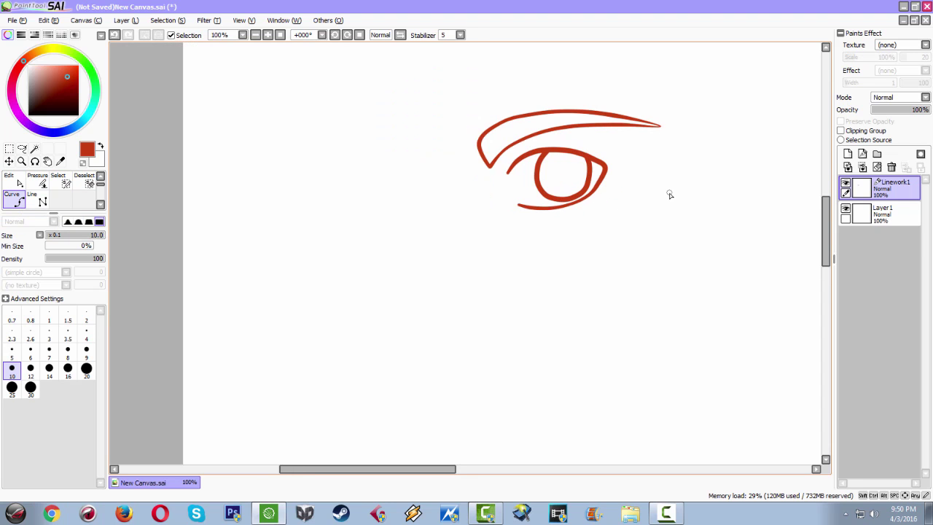
scroll(669, 195, "down", 1)
mouse_move(410, 469)
left_mouse_down()
mouse_move(427, 480)
mouse_move(455, 437)
left_mouse_up()
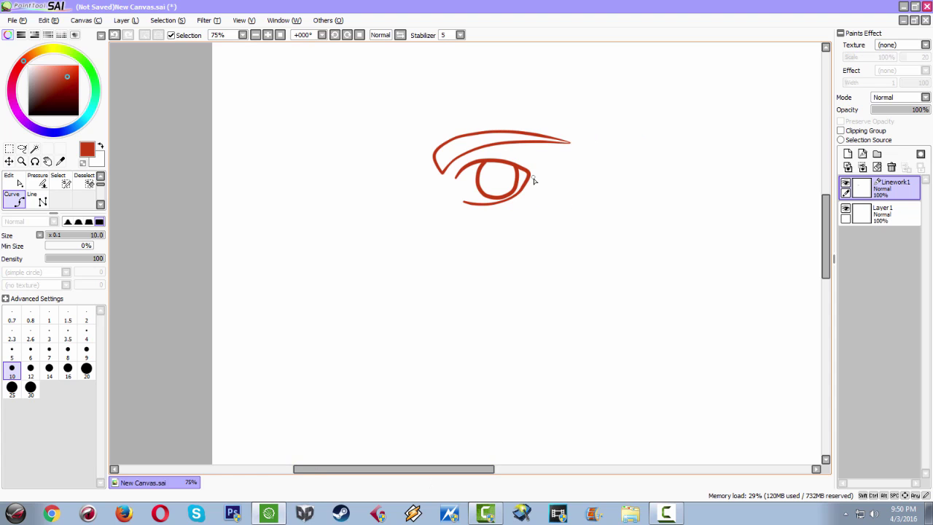
scroll(478, 171, "up", 1)
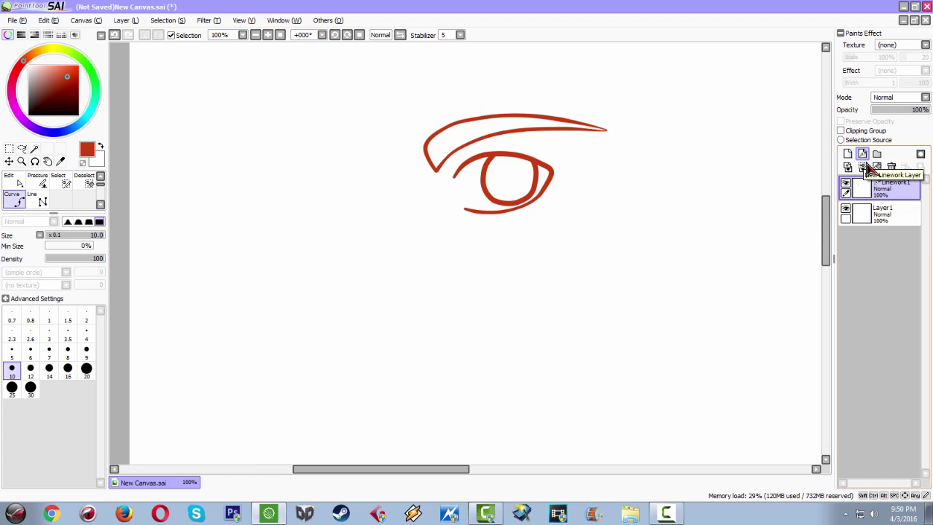
left_click(40, 183)
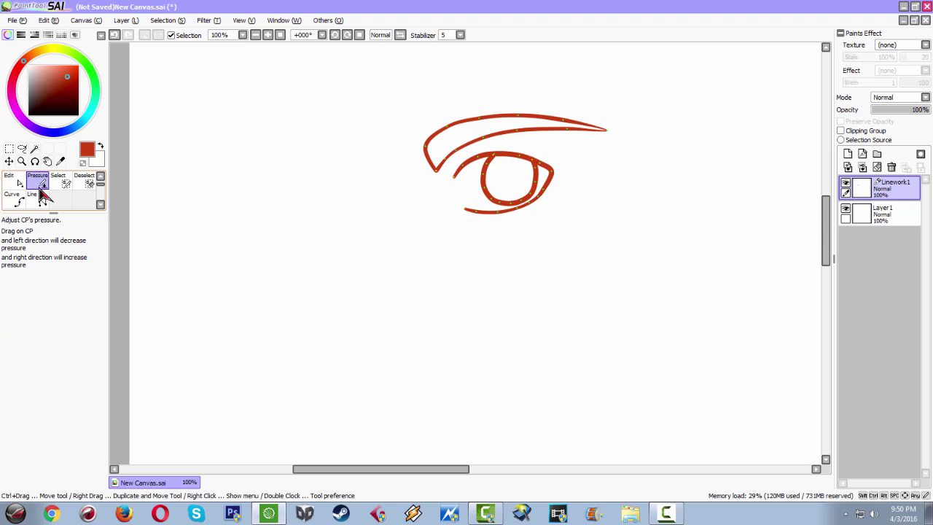
left_click(16, 184)
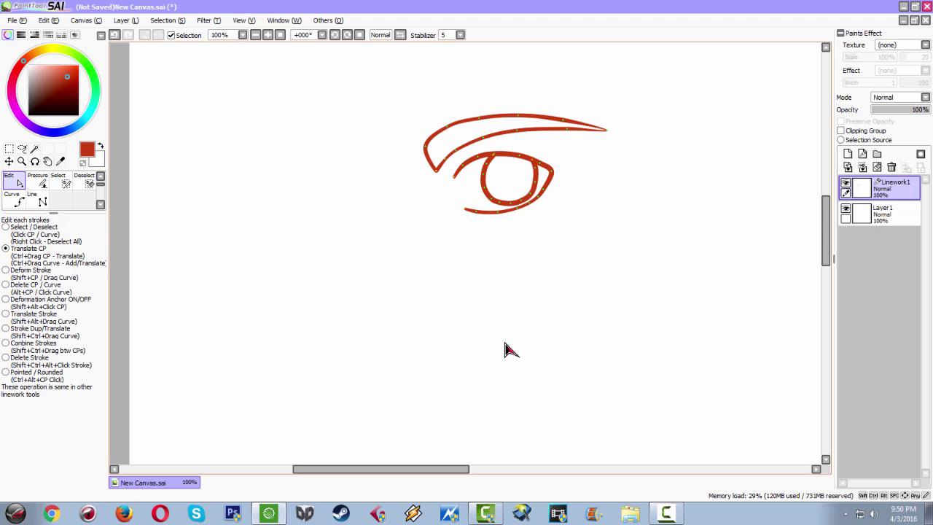
- Make Layer1 the active layer and bring the custom lineart and sketch brushes into view
left_click(878, 213)
scroll(603, 281, "down", 2)
scroll(604, 282, "up", 1)
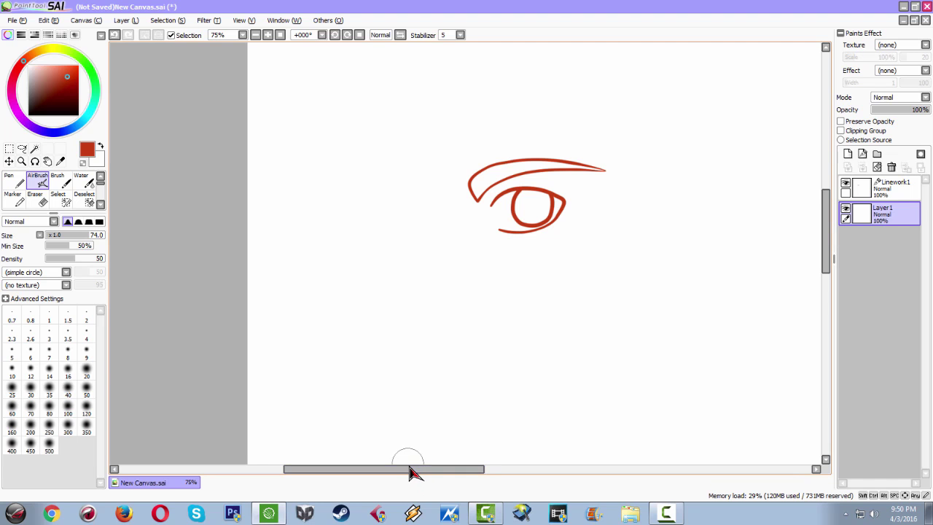
left_click_drag(417, 472, 456, 474)
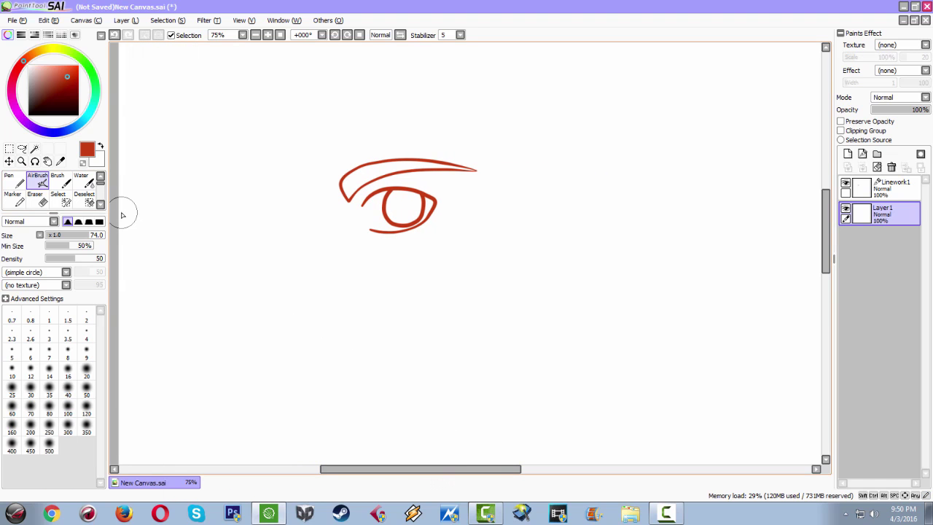
left_click(100, 204)
left_click(100, 204)
left_click(99, 204)
left_click(99, 204)
left_click(100, 204)
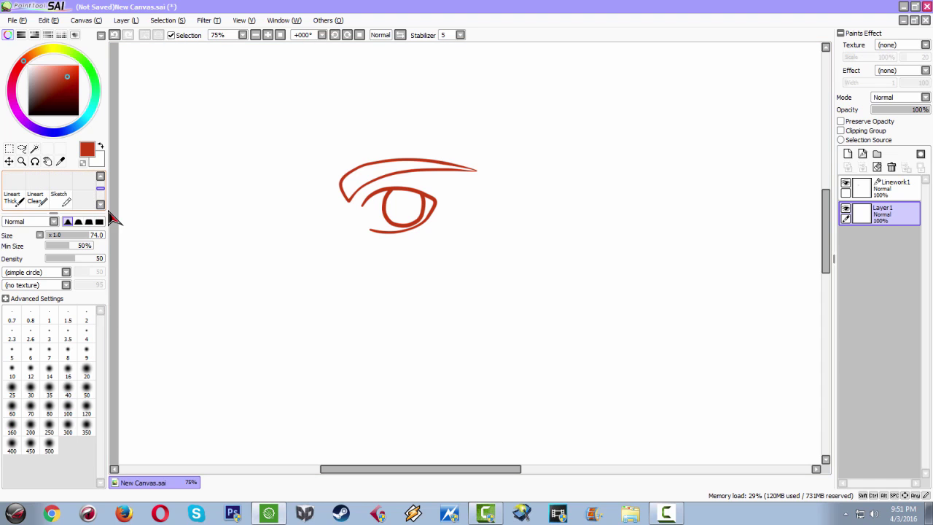
- Show the settings of the Lineart Thick and Lineart Clean brushes, and select the Sketch brush
left_click(15, 198)
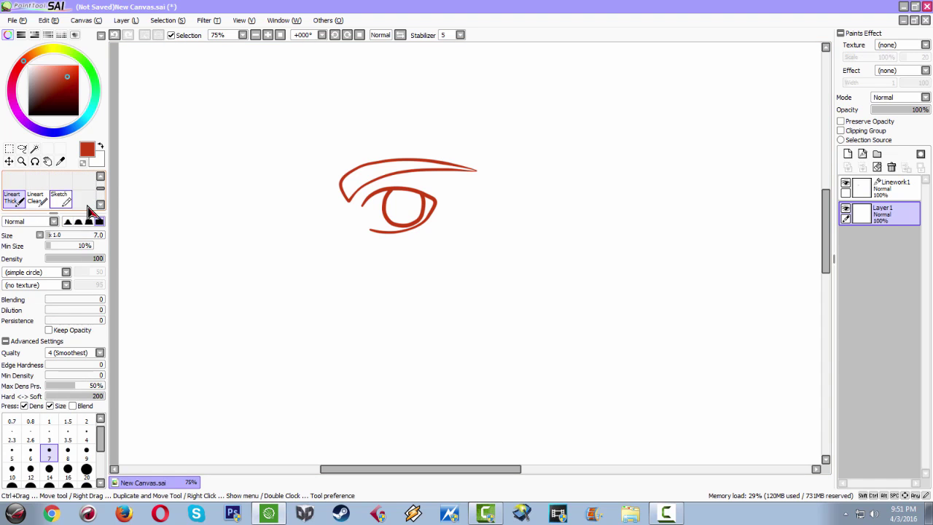
left_click(100, 204)
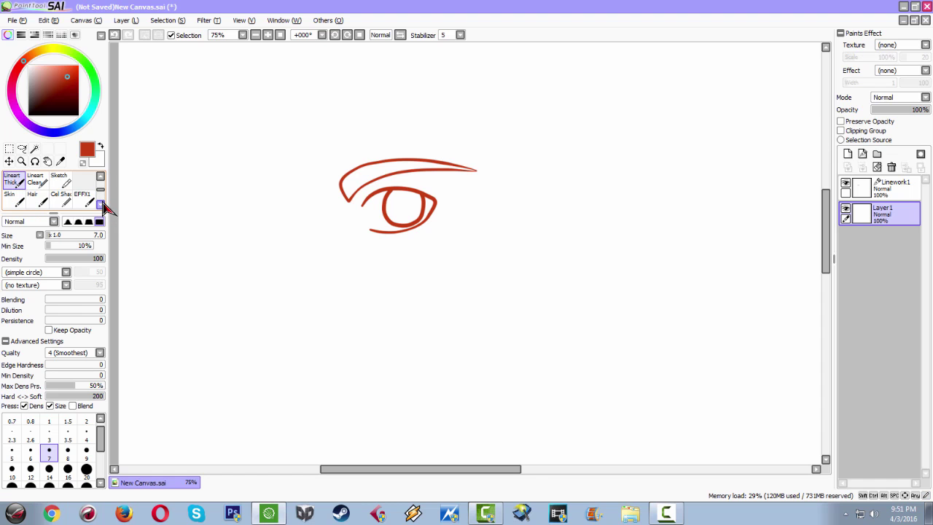
left_click(104, 186)
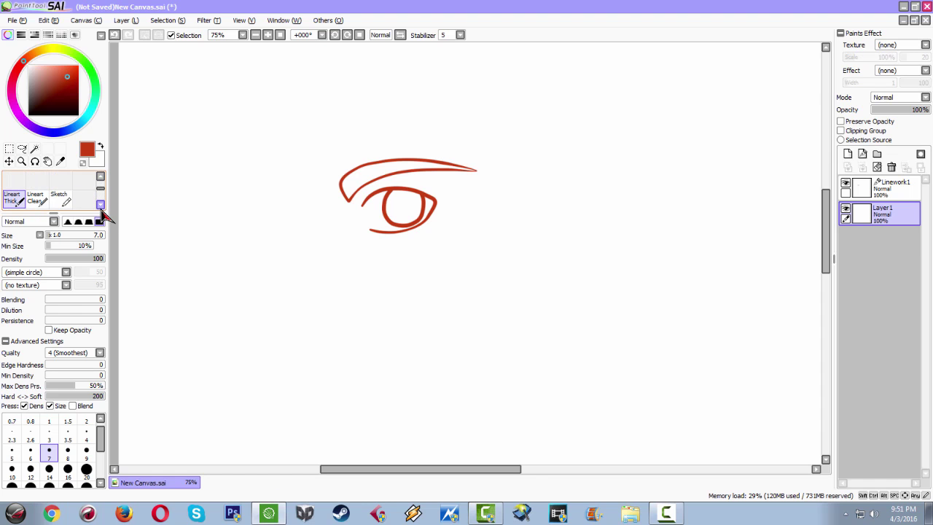
left_click(100, 204)
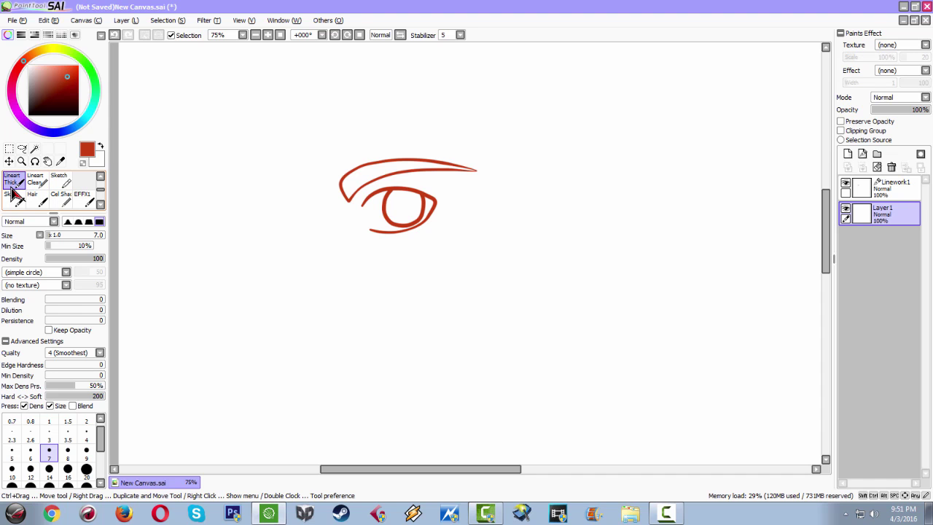
left_click(37, 184)
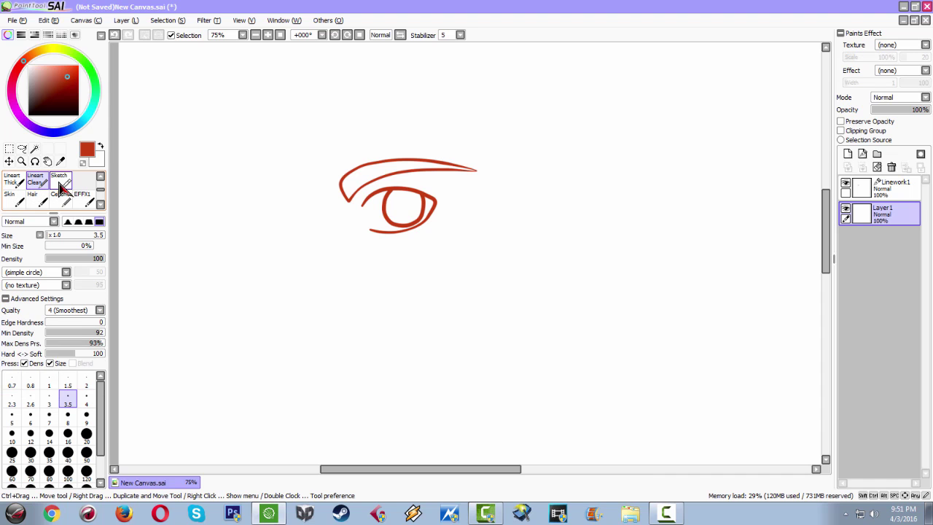
left_click(61, 186)
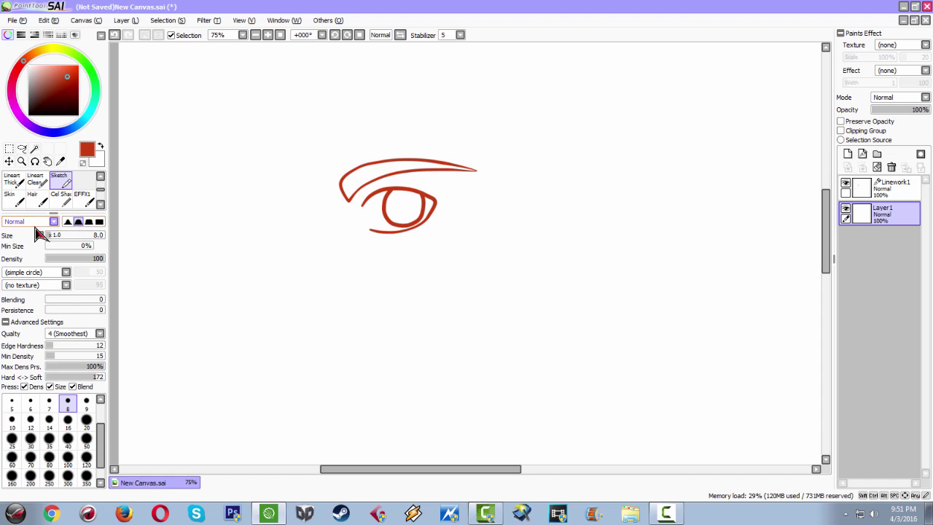
- Review the Sketch brush's blending mode, advanced settings, quality choices and size pressure option, keeping Normal and 4 (Smoothest)
left_click(53, 222)
left_click(53, 232)
left_click(5, 321)
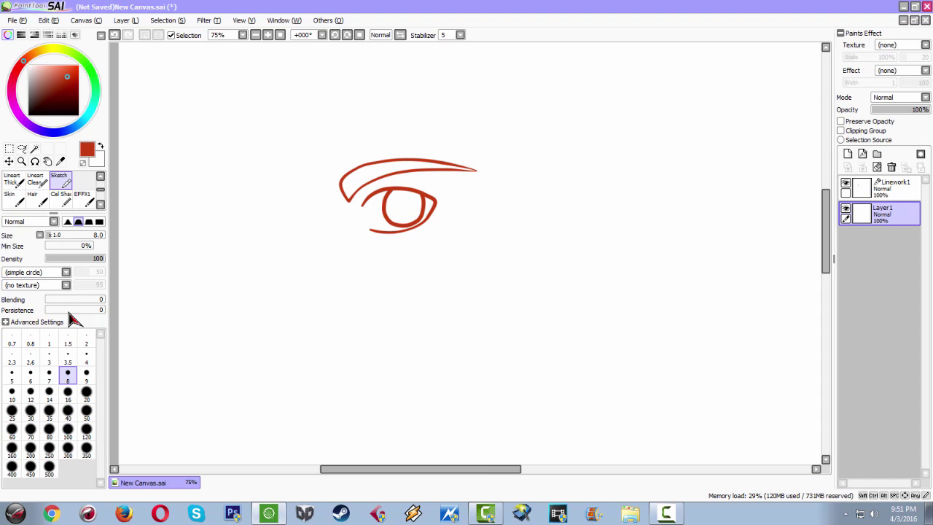
left_click(6, 322)
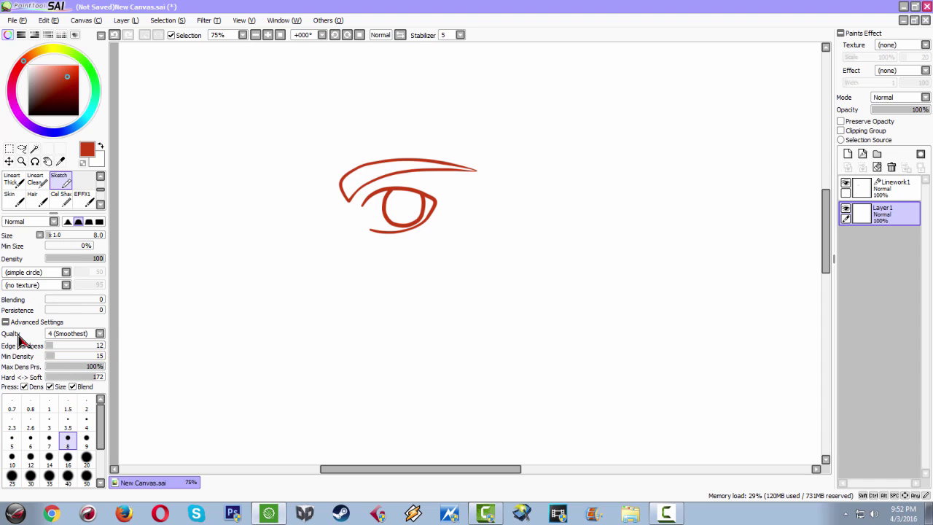
left_click(87, 334)
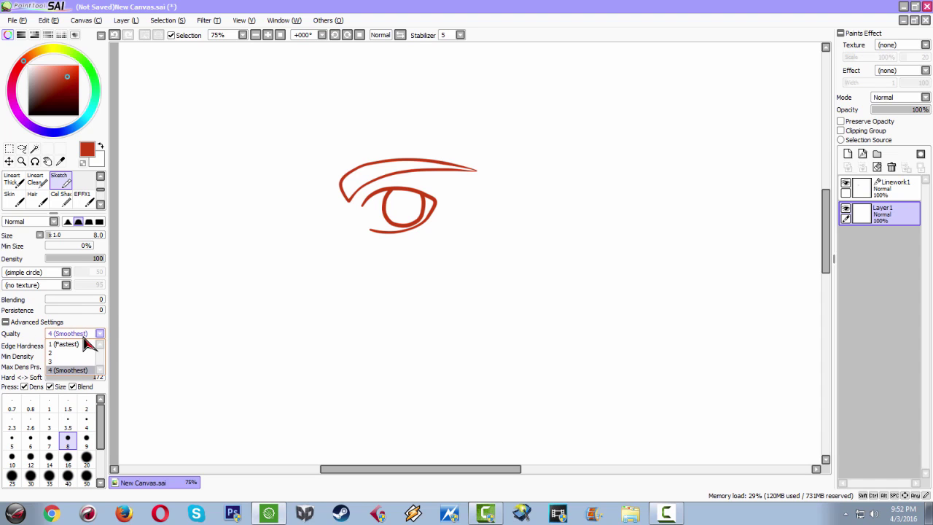
left_click(73, 372)
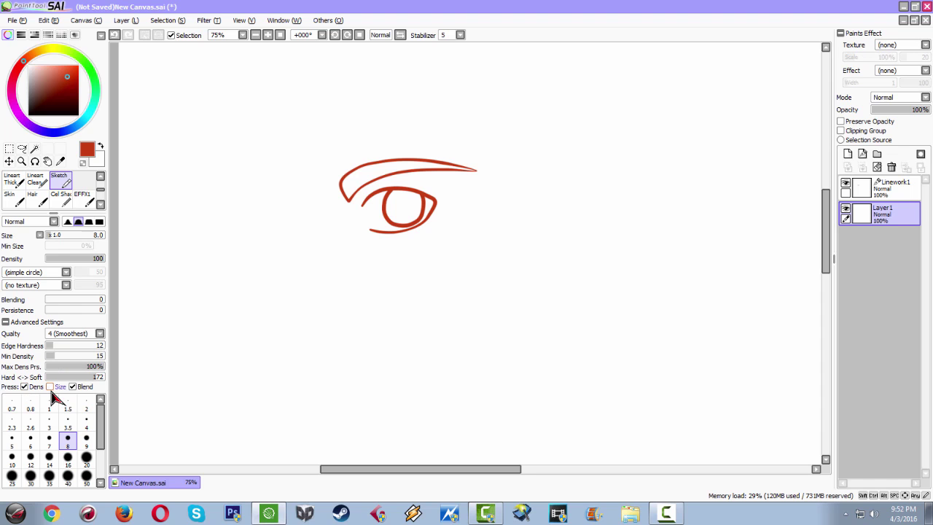
left_click(76, 387)
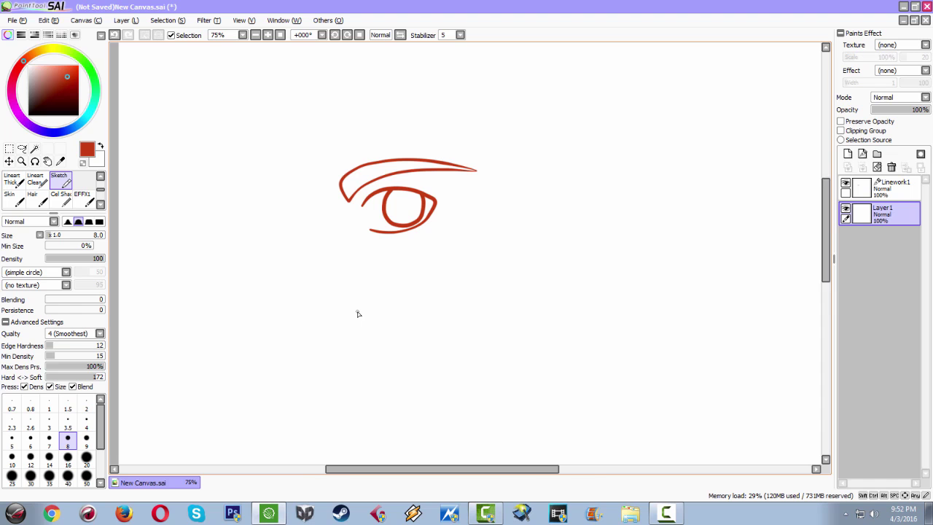
- Sketch a light side-view nose below and inward of the eye on Layer1 with the Sketch brush
scroll(358, 314, "up", 1)
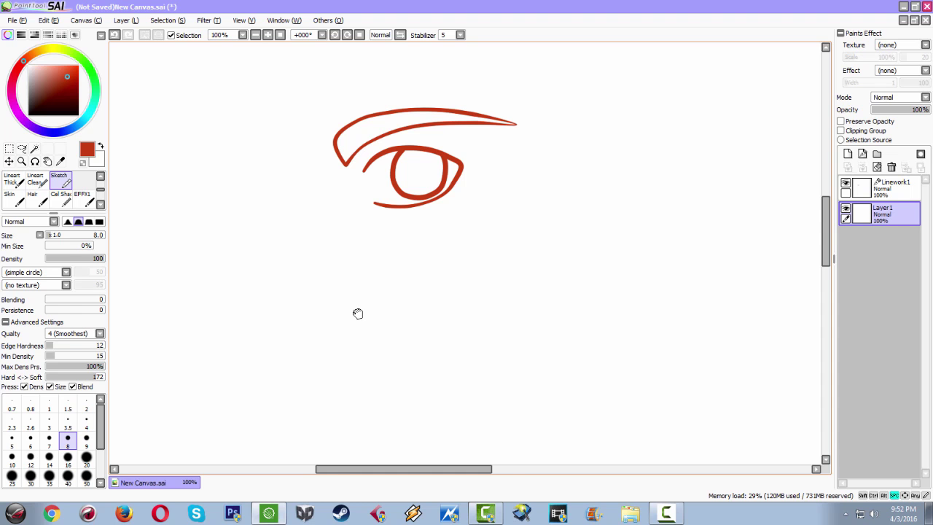
left_click_drag(357, 314, 270, 298)
mouse_move(345, 315)
left_mouse_down()
mouse_move(373, 327)
mouse_move(333, 322)
left_mouse_up()
left_click_drag(294, 239, 305, 310)
key("ctrl+z")
left_click_drag(299, 236, 299, 314)
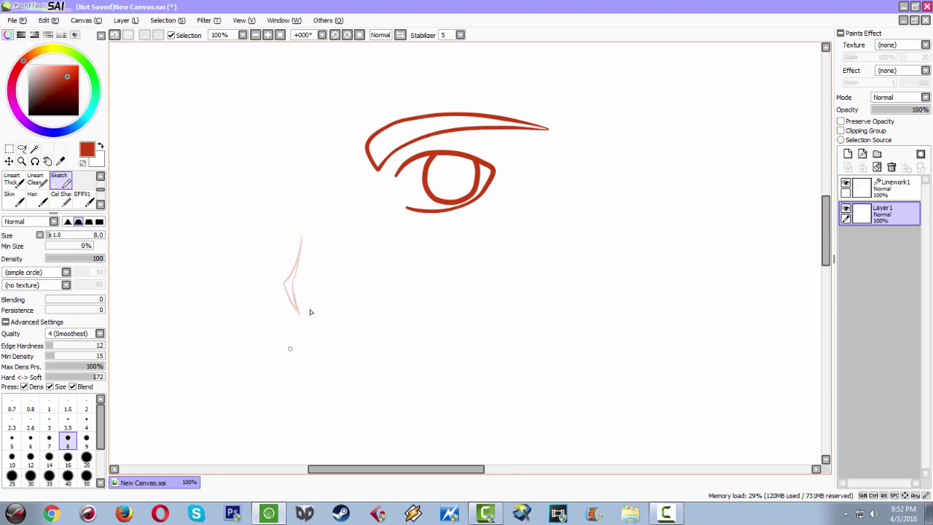
left_click_drag(286, 369, 419, 354)
key("ctrl+z")
left_click_drag(303, 379, 421, 367)
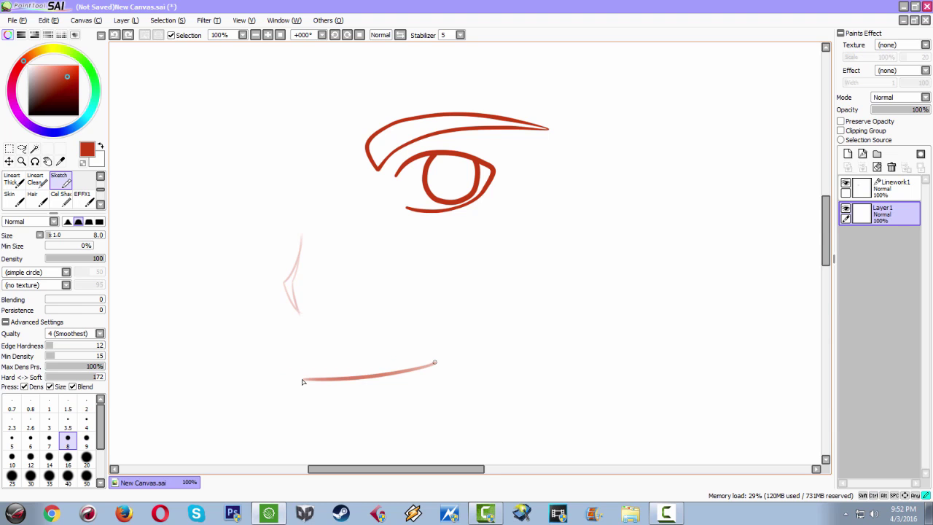
key("ctrl+z")
- Sketch a wide open mouth below the nose, with a closed inner edge and a small stroke at the outer corner
mouse_move(289, 363)
left_mouse_down()
mouse_move(425, 339)
mouse_move(384, 380)
left_mouse_up()
left_click_drag(290, 365, 384, 380)
key("ctrl+z")
left_click_drag(292, 364, 393, 376)
key("ctrl+z")
left_click_drag(293, 362, 410, 372)
mouse_move(341, 365)
left_mouse_down()
mouse_move(399, 356)
mouse_move(364, 372)
mouse_move(401, 364)
left_mouse_up()
key("ctrl+z")
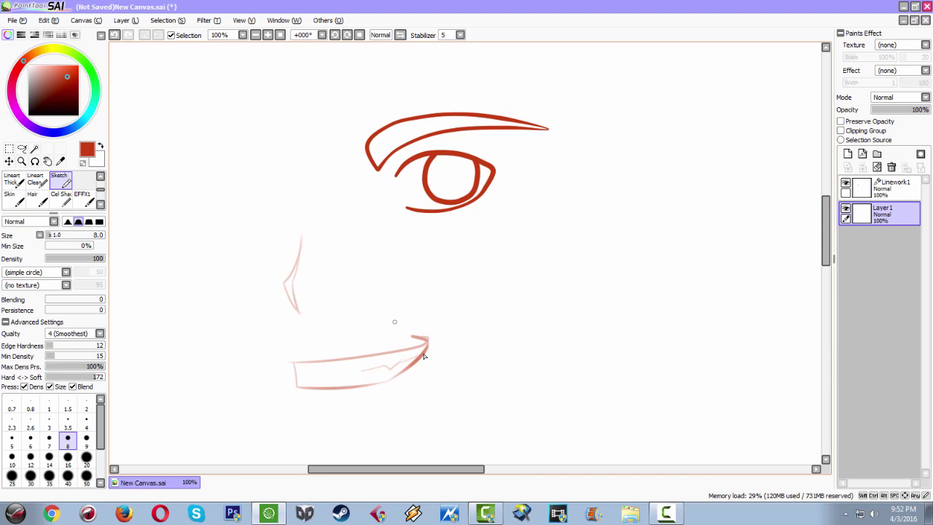
- Sketch the rounded cheeks and chin of a separate head on the empty canvas beside the mouth
mouse_move(346, 325)
left_mouse_down()
mouse_move(412, 367)
mouse_move(361, 289)
left_mouse_up()
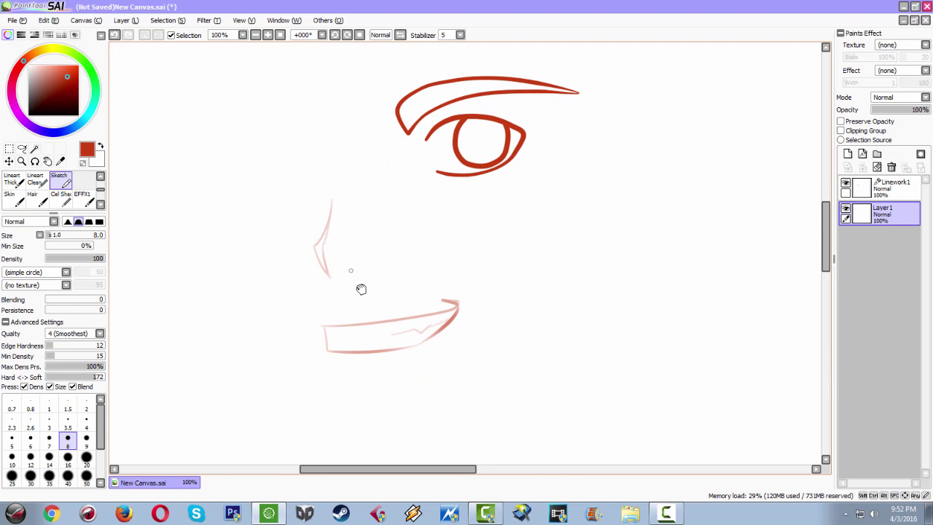
mouse_move(383, 292)
left_mouse_down()
mouse_move(265, 291)
mouse_move(178, 261)
left_mouse_up()
mouse_move(399, 246)
left_mouse_down()
mouse_move(416, 314)
mouse_move(478, 330)
left_mouse_up()
left_click_drag(526, 269, 461, 333)
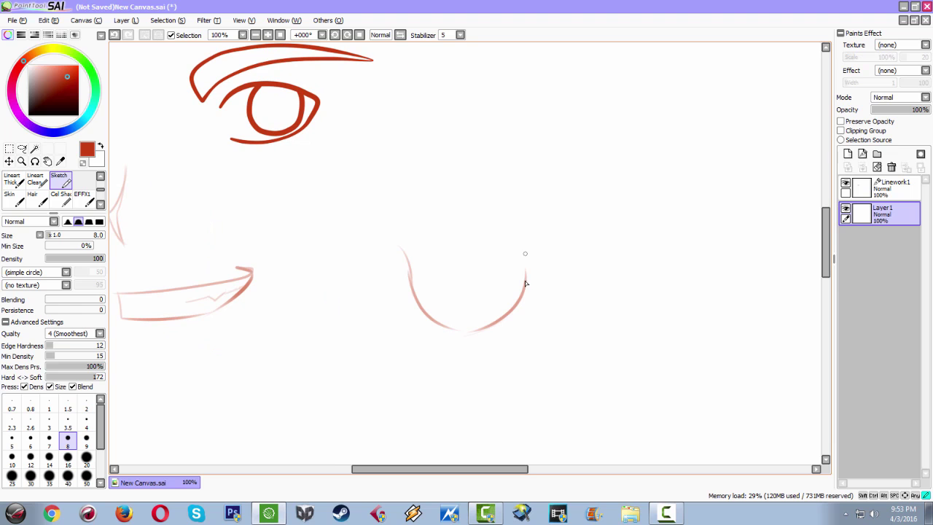
left_click_drag(530, 268, 523, 299)
- Sketch the new head's fringe strands and the side hair falling around the inner cheek
mouse_move(417, 195)
left_mouse_down()
mouse_move(411, 251)
mouse_move(502, 235)
mouse_move(511, 259)
left_mouse_up()
left_click_drag(487, 190, 530, 268)
left_click_drag(418, 167, 443, 188)
left_click_drag(445, 153, 387, 219)
left_click_drag(426, 187, 394, 264)
mouse_move(420, 218)
left_mouse_down()
mouse_move(421, 322)
mouse_move(418, 309)
mouse_move(448, 330)
left_mouse_up()
- Sketch the crown of the hair and the outer hair strands down to the far ear
left_click_drag(442, 162, 559, 140)
mouse_move(501, 147)
left_mouse_down()
mouse_move(608, 227)
mouse_move(565, 181)
mouse_move(589, 288)
left_mouse_up()
left_click_drag(575, 223, 579, 310)
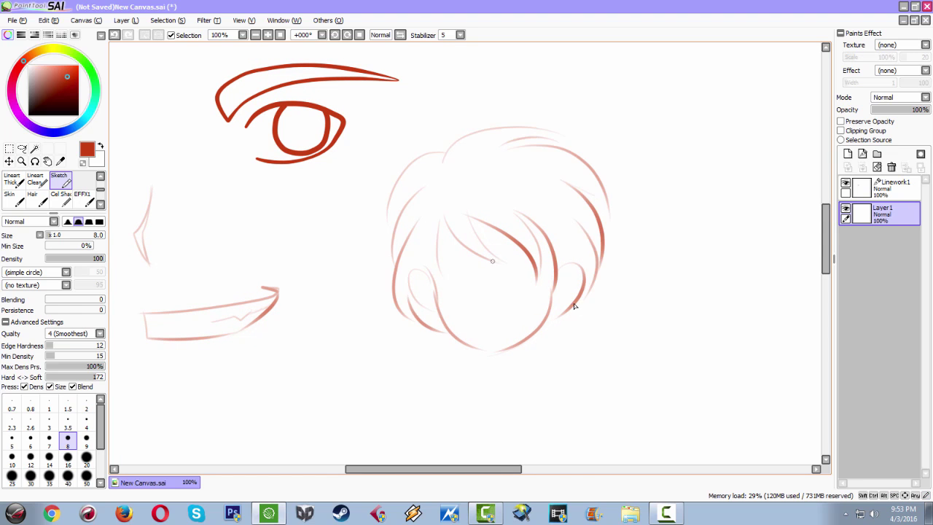
mouse_move(436, 259)
left_mouse_down()
mouse_move(471, 264)
mouse_move(458, 293)
mouse_move(471, 282)
mouse_move(515, 286)
mouse_move(451, 292)
mouse_move(467, 302)
left_mouse_up()
key("ctrl+z")
key("ctrl+z")
key("ctrl+z")
- Sketch the head's eyes, eyebrows, nose and smiling mouth, and add the neck with a pointed collar
mouse_move(509, 271)
left_mouse_down()
mouse_move(537, 295)
mouse_move(524, 303)
left_mouse_up()
mouse_move(508, 290)
left_mouse_down()
mouse_move(489, 318)
mouse_move(510, 326)
mouse_move(473, 328)
mouse_move(458, 348)
left_mouse_up()
scroll(495, 326, "down", 1)
mouse_move(500, 318)
left_mouse_down()
mouse_move(511, 342)
mouse_move(477, 359)
mouse_move(503, 351)
left_mouse_up()
mouse_move(392, 331)
left_mouse_down()
mouse_move(496, 331)
mouse_move(375, 314)
left_mouse_up()
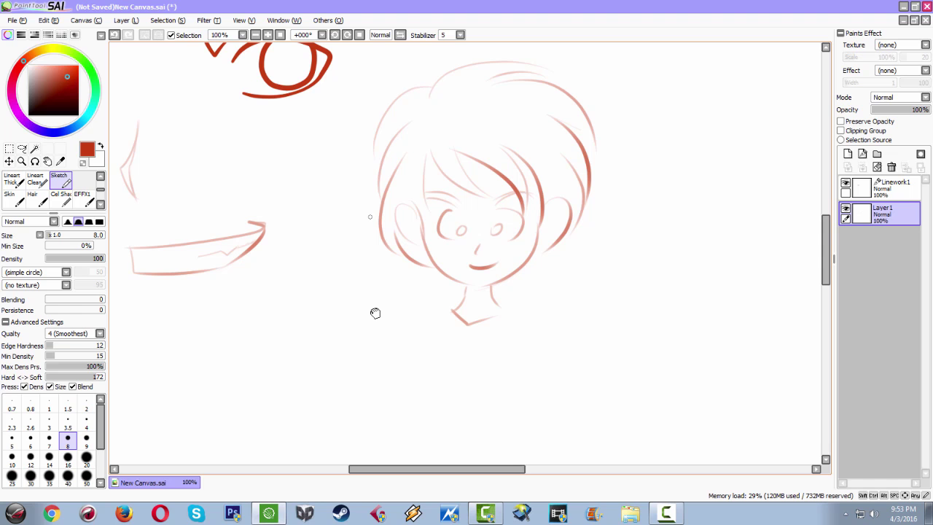
- Switch to the Lineart Clean brush and add a new normal layer above Layer1
left_click(50, 185)
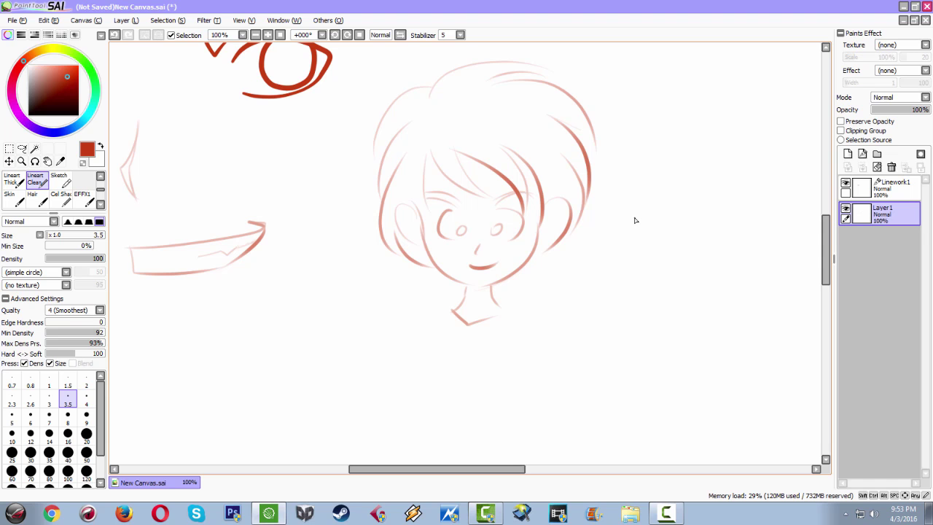
key("ctrl+n")
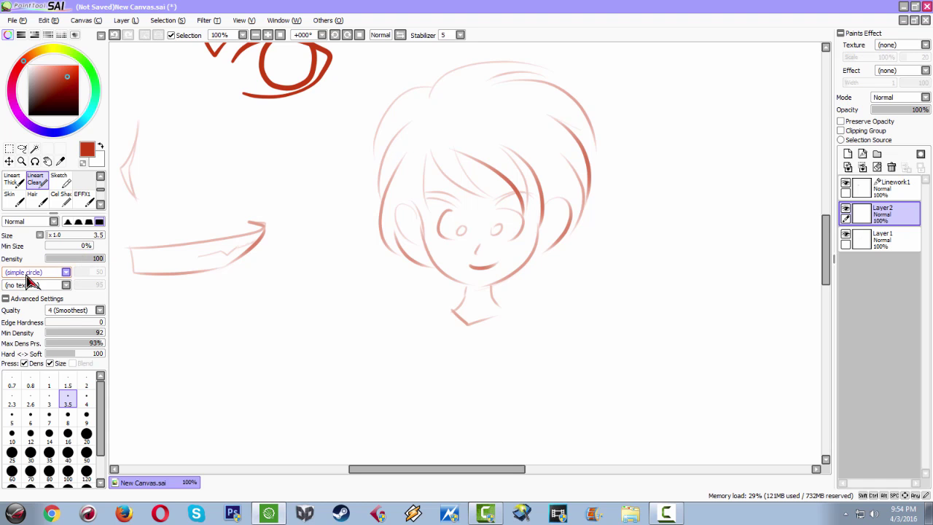
- Review the Lineart Clean brush's advanced settings, including quality, edge hardness, density and the size pressure option
left_click(7, 299)
left_click(7, 299)
left_click(76, 317)
left_click(75, 322)
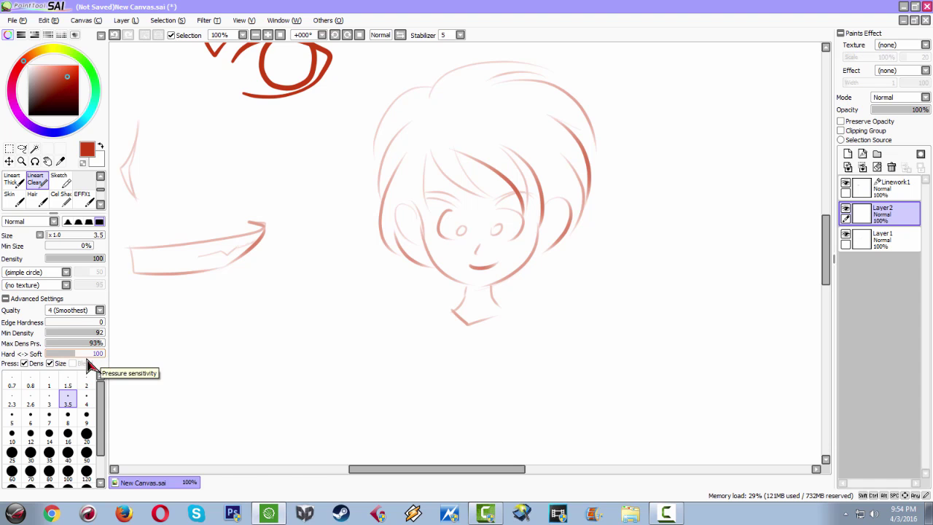
left_click(52, 364)
left_click(51, 364)
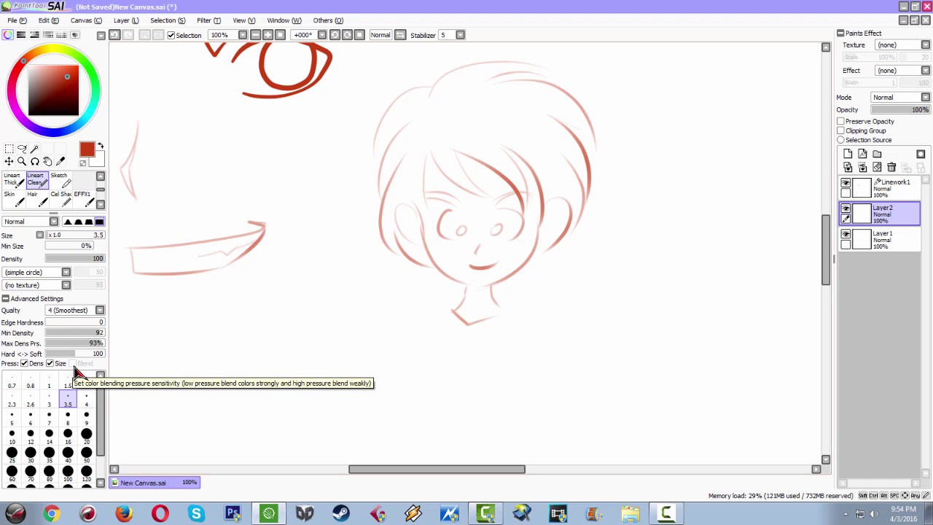
- Look through the available stabilizer levels and keep the stabilizer at 5
left_click(460, 35)
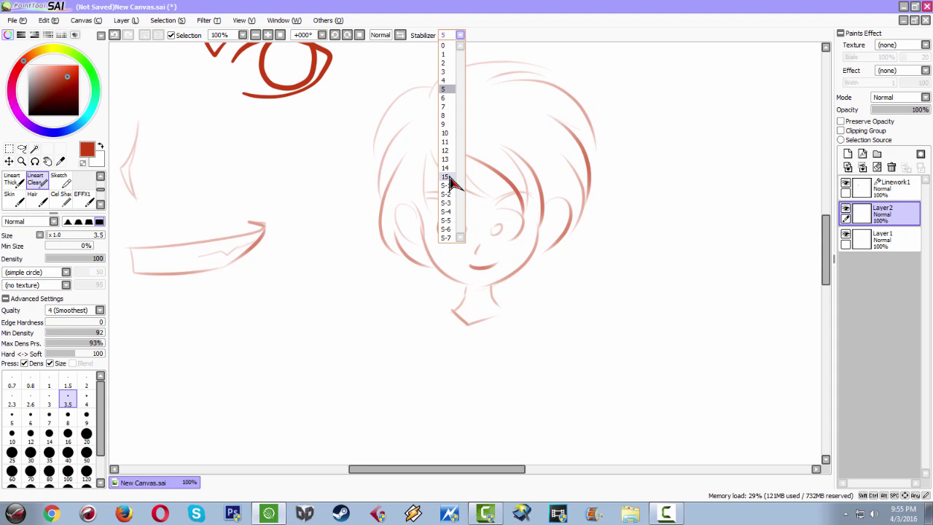
left_click(451, 93)
scroll(486, 187, "up", 2)
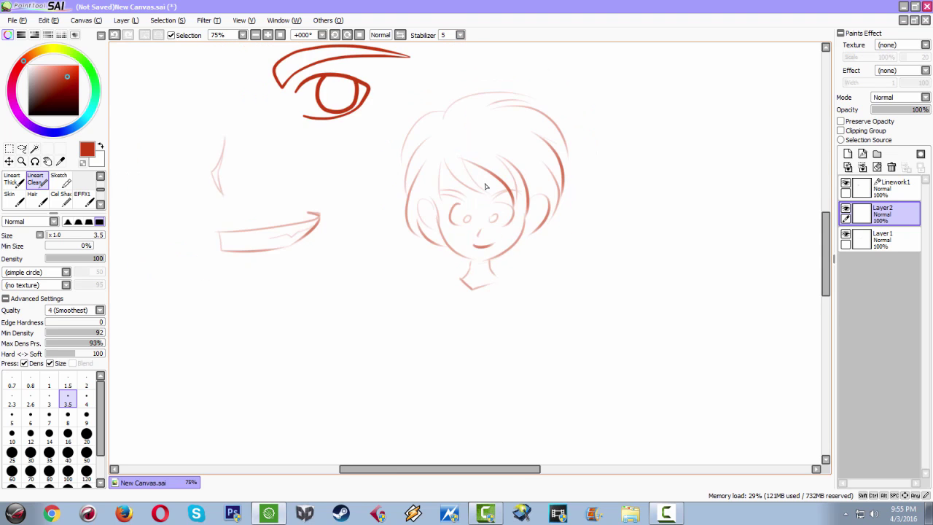
- Set the brush colour to black and ink the short fringe strands falling over the left temple of the head sketch
left_click_drag(41, 110, 30, 114)
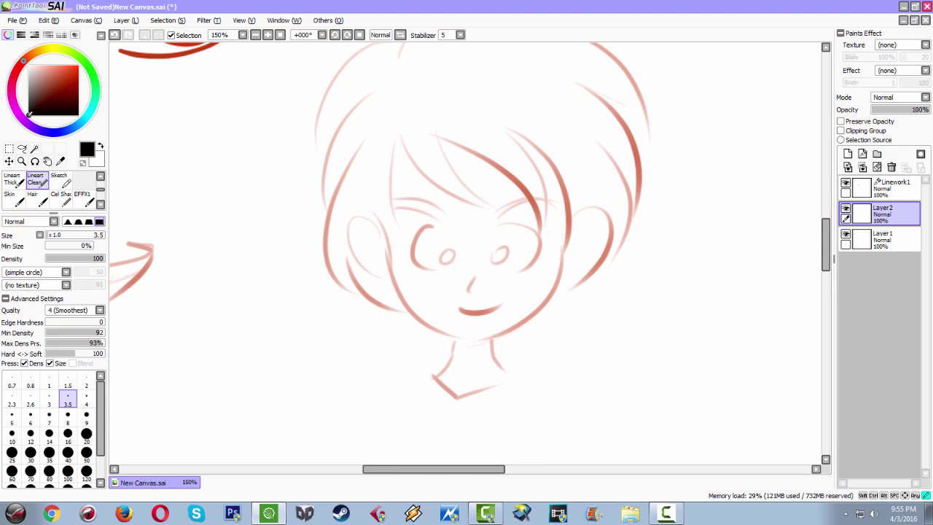
scroll(551, 208, "up", 2)
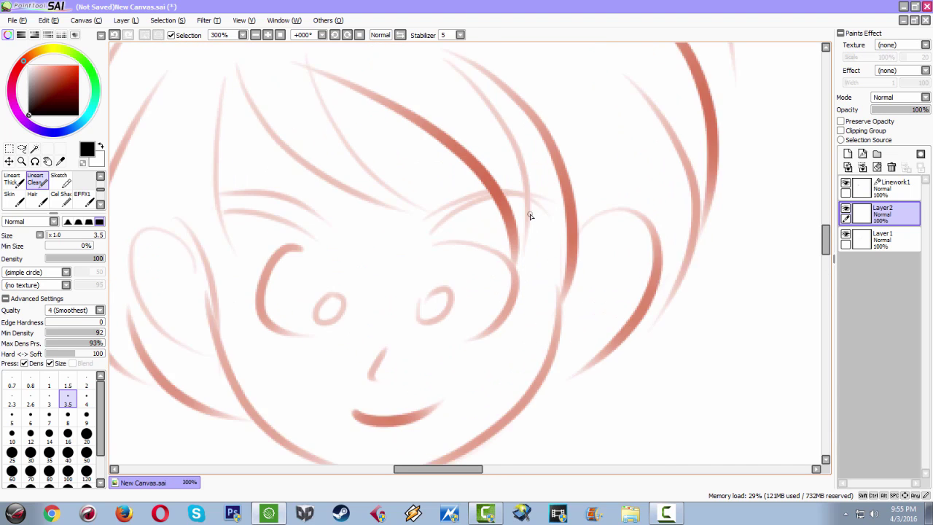
left_click_drag(443, 287, 434, 207)
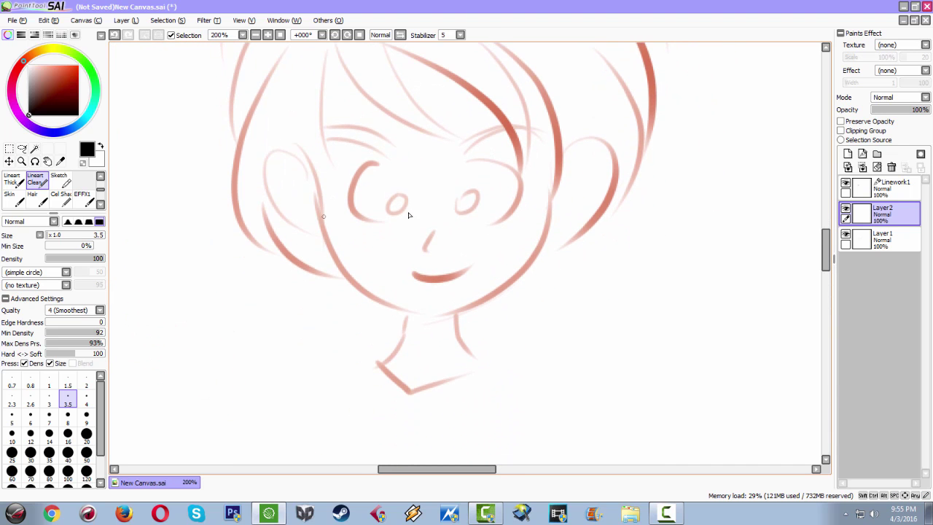
scroll(486, 210, "down", 1)
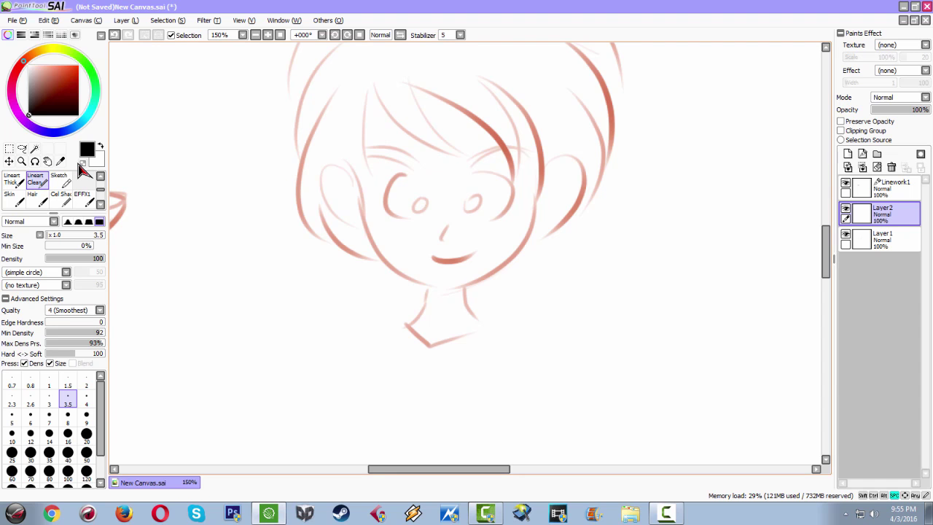
left_click_drag(366, 80, 387, 179)
key("ctrl+z")
left_click_drag(369, 81, 378, 176)
left_click_drag(343, 125, 375, 179)
key("ctrl+z")
left_click_drag(344, 132, 388, 184)
left_click_drag(357, 152, 392, 187)
- Ink the large fringe locks sweeping across the forehead toward the right eye, following the red sketch
left_click_drag(368, 81, 485, 159)
key("ctrl+z")
mouse_move(369, 80)
left_mouse_down()
mouse_move(391, 114)
mouse_move(490, 148)
left_mouse_up()
left_click_drag(407, 79, 493, 149)
key("ctrl+z")
left_click_drag(415, 79, 453, 141)
key("ctrl+z")
left_click_drag(413, 85, 491, 154)
key("ctrl+z")
left_click_drag(415, 88, 490, 155)
left_click_drag(414, 86, 512, 191)
- Ink the curved hair strands framing the right side of the face
left_click_drag(472, 73, 513, 194)
left_click_drag(515, 152, 508, 192)
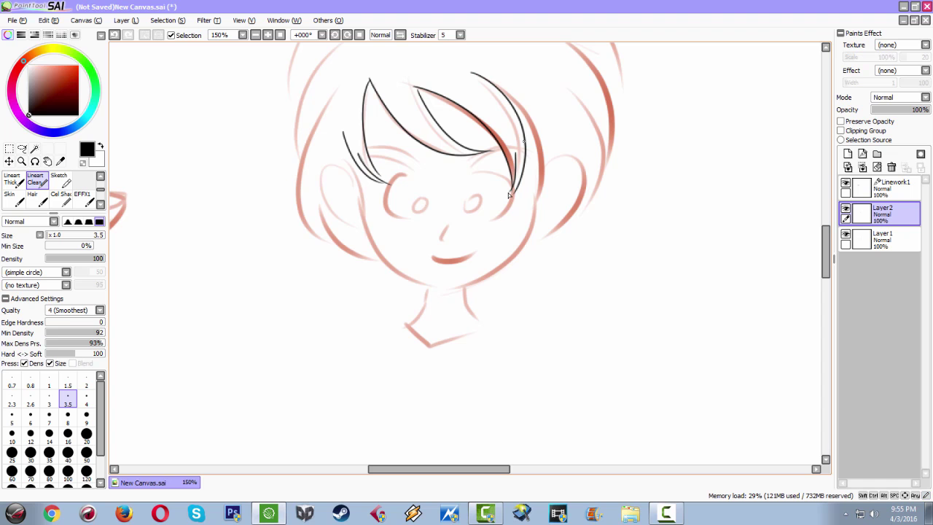
mouse_move(490, 79)
left_mouse_down()
mouse_move(556, 198)
mouse_move(502, 96)
mouse_move(535, 198)
left_mouse_up()
key("ctrl+z")
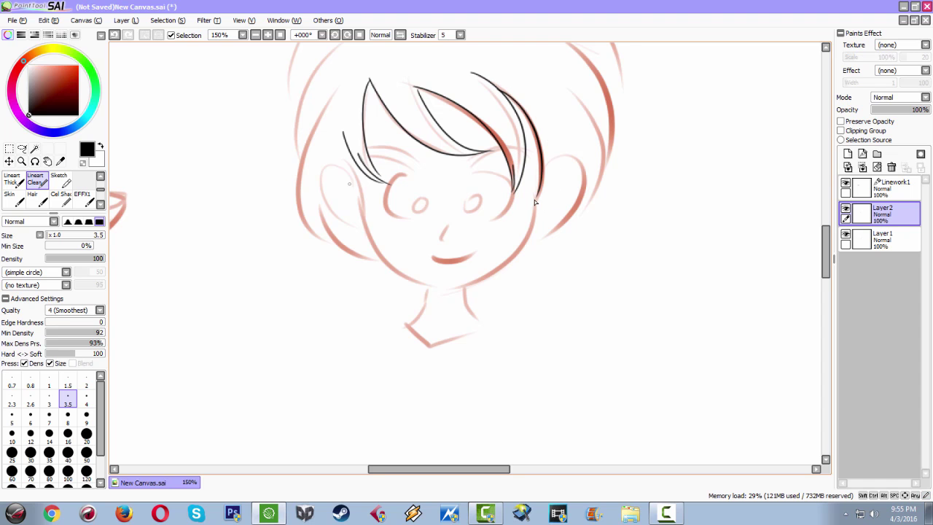
- Ink the left side of the face from the temple along the jaw to the chin
left_click_drag(353, 169, 370, 223)
key("ctrl+z")
mouse_move(353, 169)
left_mouse_down()
mouse_move(382, 259)
mouse_move(433, 288)
left_mouse_up()
key("ctrl+z")
left_click_drag(365, 223, 428, 285)
- Try to ink the right jawline from the cheek down to the chin
mouse_move(537, 200)
left_mouse_down()
mouse_move(523, 248)
mouse_move(481, 288)
left_mouse_up()
key("ctrl+z")
left_click_drag(536, 198, 464, 292)
key("ctrl+z")
mouse_move(537, 198)
left_mouse_down()
mouse_move(515, 258)
mouse_move(464, 292)
left_mouse_up()
key("ctrl+z")
left_click_drag(534, 201, 467, 281)
key("ctrl+z")
- Mirror the canvas view to ink the remaining jawline and both neck lines, then restore the normal view
key("h")
left_click_drag(403, 206, 475, 283)
key("ctrl+z")
mouse_move(403, 213)
left_mouse_down()
mouse_move(410, 239)
mouse_move(476, 284)
mouse_move(446, 319)
left_mouse_up()
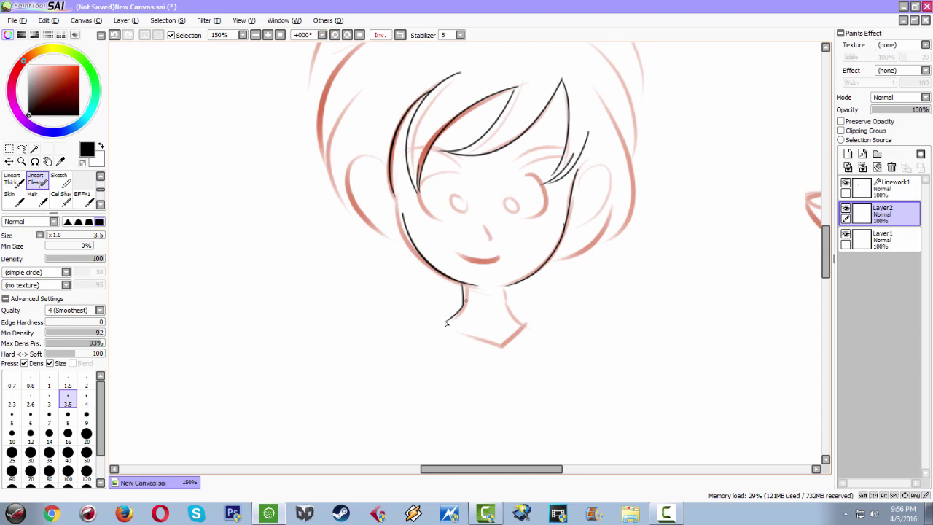
mouse_move(503, 286)
left_mouse_down()
mouse_move(506, 311)
mouse_move(521, 327)
left_mouse_up()
key("h")
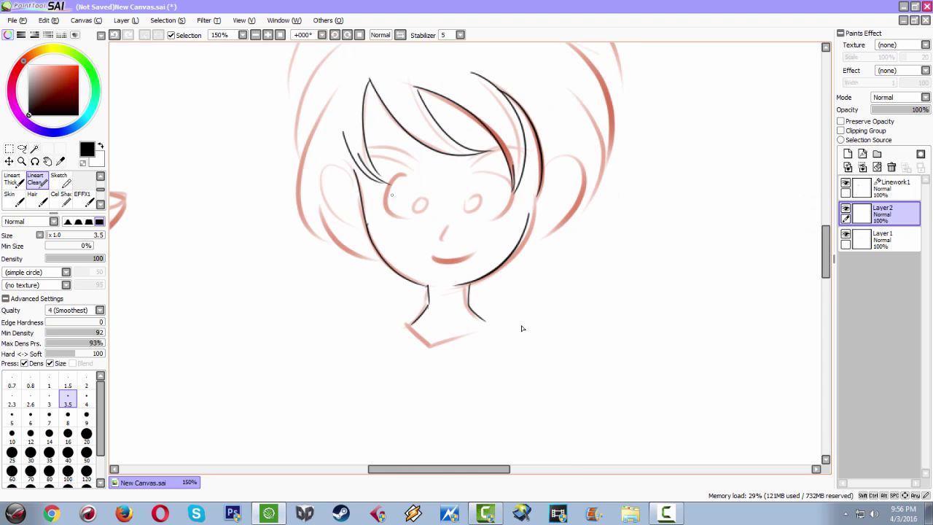
- Ink the small strands in front of the right ear and the outlines of both ears
left_click_drag(523, 162, 529, 223)
key("ctrl+z")
left_click_drag(523, 163, 529, 218)
mouse_move(548, 182)
left_mouse_down()
mouse_move(571, 195)
mouse_move(529, 245)
mouse_move(545, 176)
mouse_move(563, 174)
mouse_move(515, 243)
left_mouse_up()
key("ctrl+z")
mouse_move(355, 181)
left_mouse_down()
mouse_move(331, 186)
mouse_move(369, 235)
left_mouse_up()
- Ink both eyebrows as tapered arches over the sketched brows
mouse_move(412, 172)
left_mouse_down()
mouse_move(359, 157)
mouse_move(410, 158)
mouse_move(428, 175)
mouse_move(515, 153)
left_mouse_up()
key("ctrl+z")
key("ctrl+z")
key("ctrl+z")
left_click_drag(459, 176, 514, 153)
key("ctrl+z")
left_click_drag(457, 177, 511, 154)
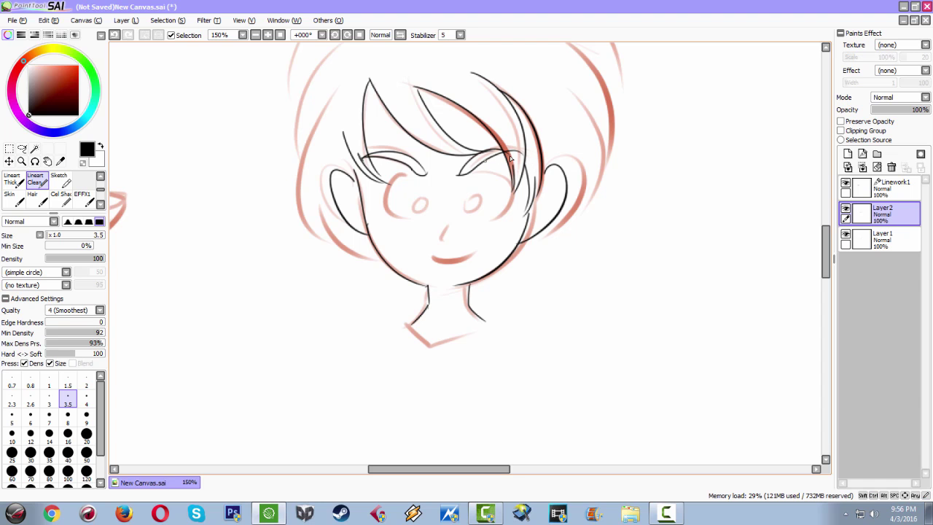
key("ctrl+z")
left_click_drag(459, 177, 528, 153)
- Ink the eye outlines, pupils, nose and smiling mouth over the sketch
left_click_drag(410, 175, 425, 217)
mouse_move(419, 200)
left_mouse_down()
mouse_move(423, 212)
mouse_move(417, 206)
mouse_move(468, 207)
mouse_move(445, 239)
mouse_move(457, 259)
mouse_move(477, 248)
left_mouse_up()
key("ctrl+z")
key("ctrl+z")
key("ctrl+z")
key("ctrl+z")
key("ctrl+z")
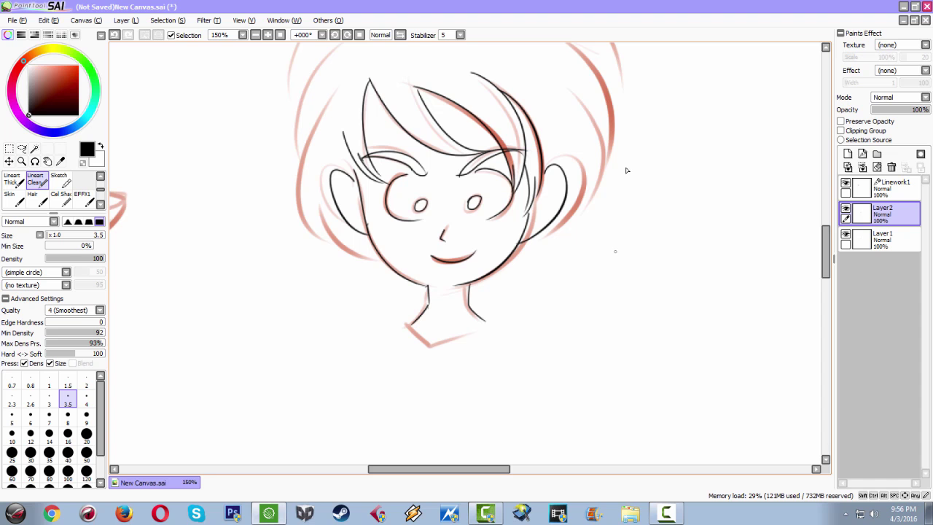
- Hide the Layer1 sketch and examine the clean lineart on its own
left_click(846, 234)
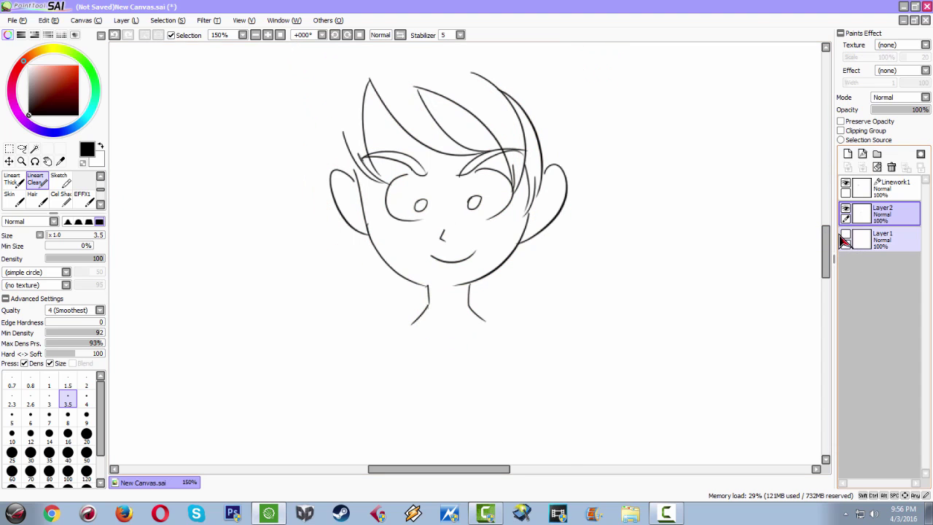
scroll(452, 264, "down", 2)
scroll(452, 264, "down", 1)
scroll(488, 271, "up", 3)
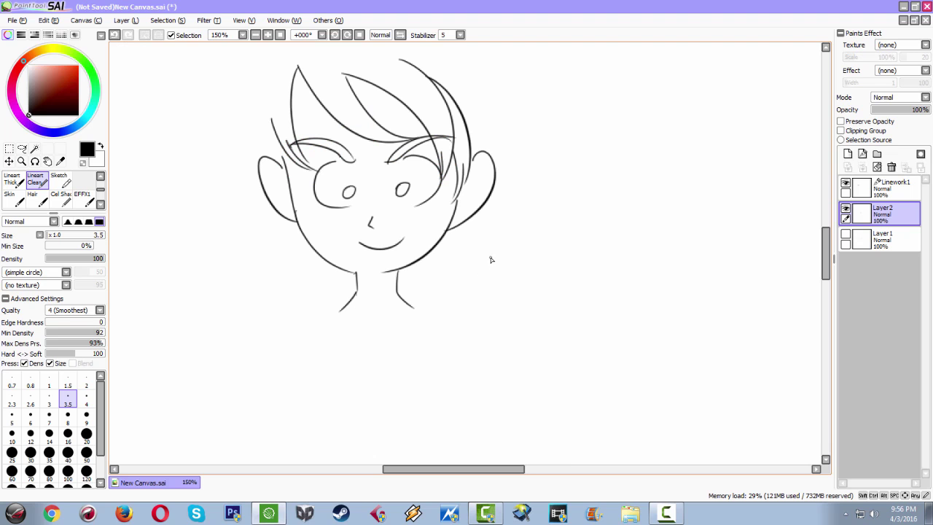
left_click(44, 187)
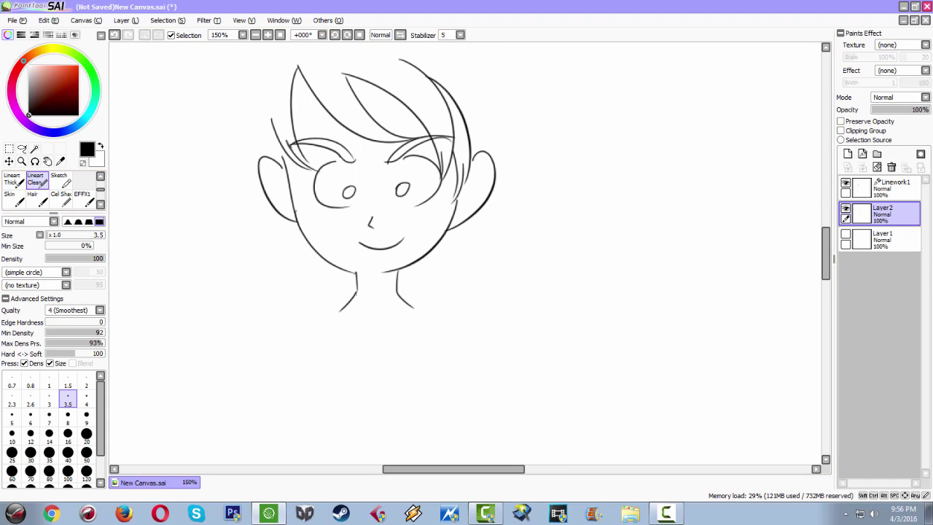
- Show the Layer1 sketch again, add a new layer above Layer2, and hide Layer2
left_click(847, 238)
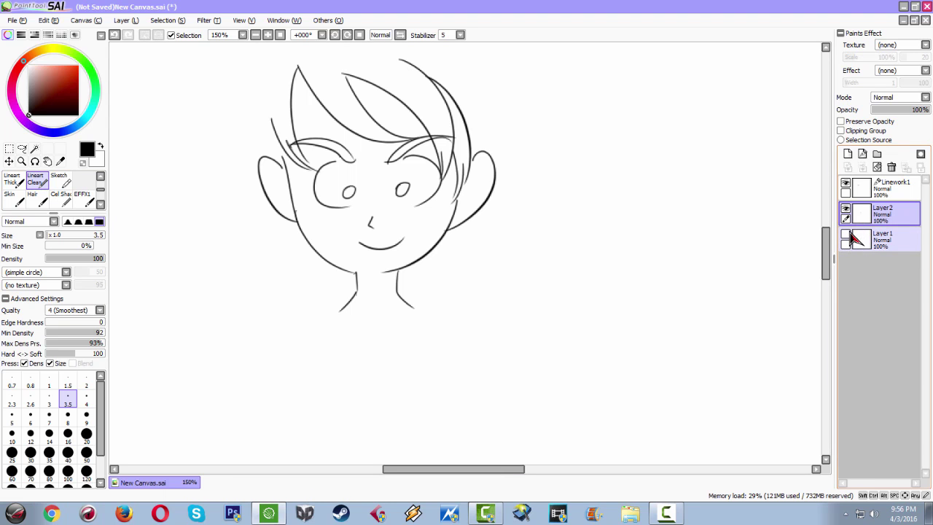
left_click(862, 217)
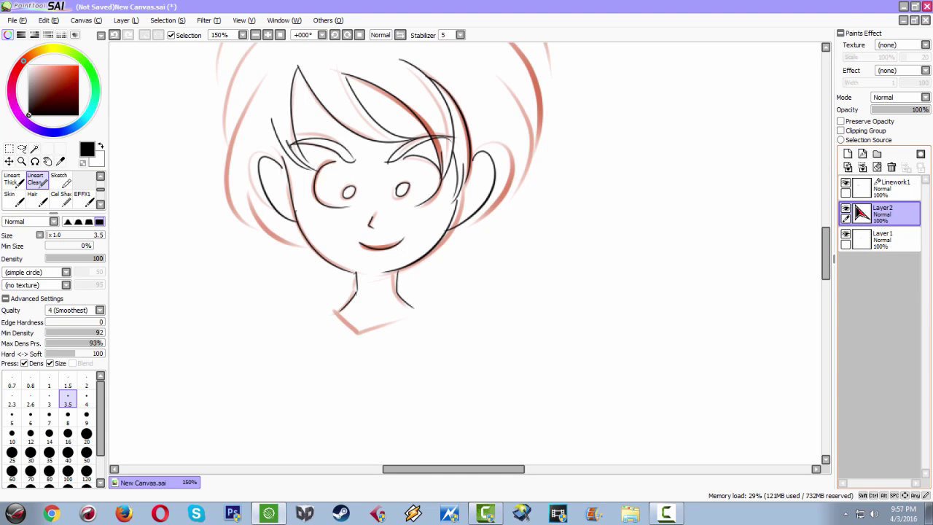
key("ctrl+shift+n")
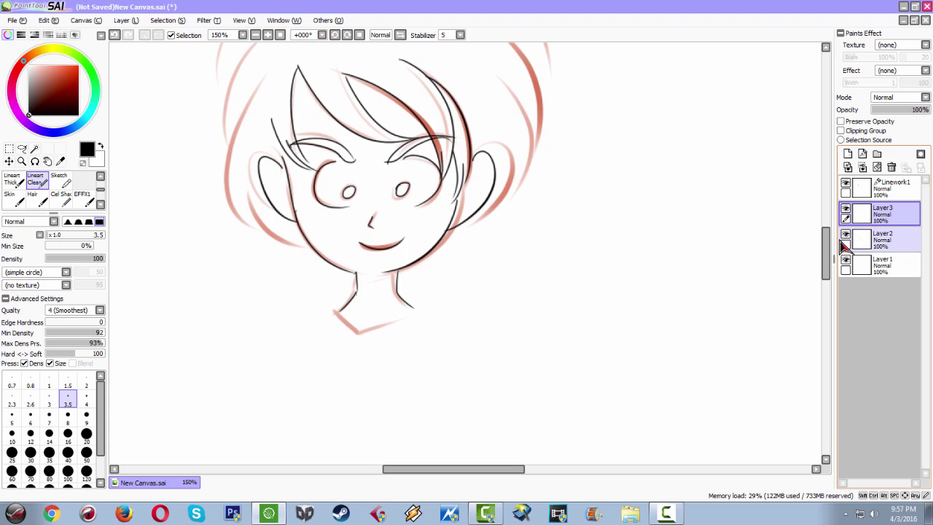
left_click(845, 234)
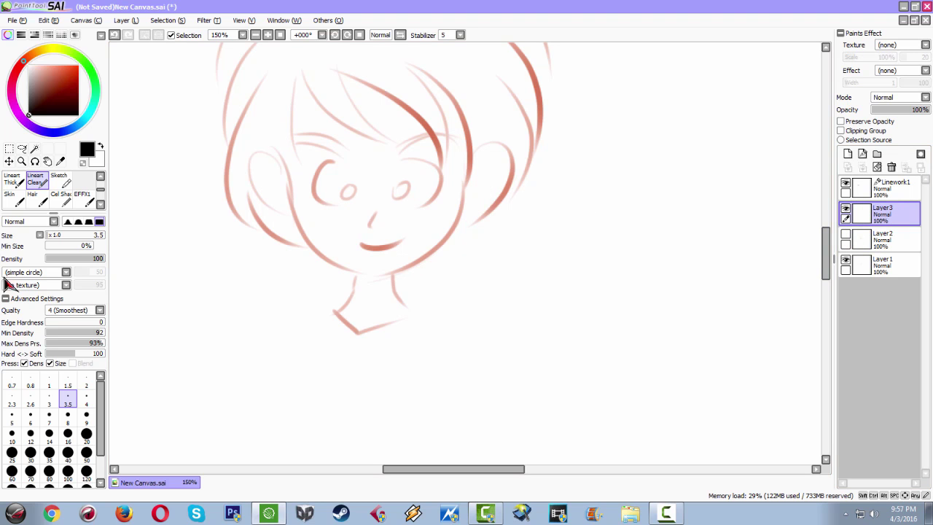
- Switch to the Lineart Thick brush and look over its sizes and advanced settings
left_click(9, 184)
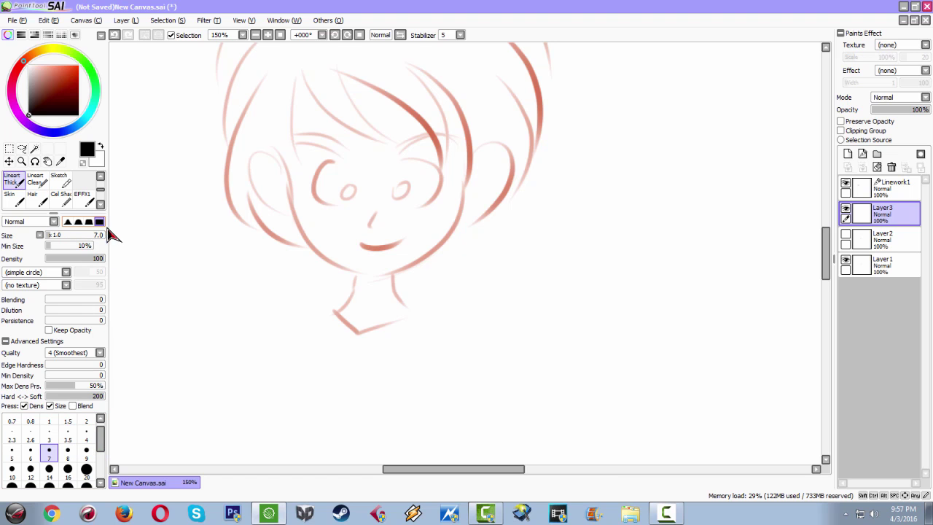
scroll(104, 458, "down", 5)
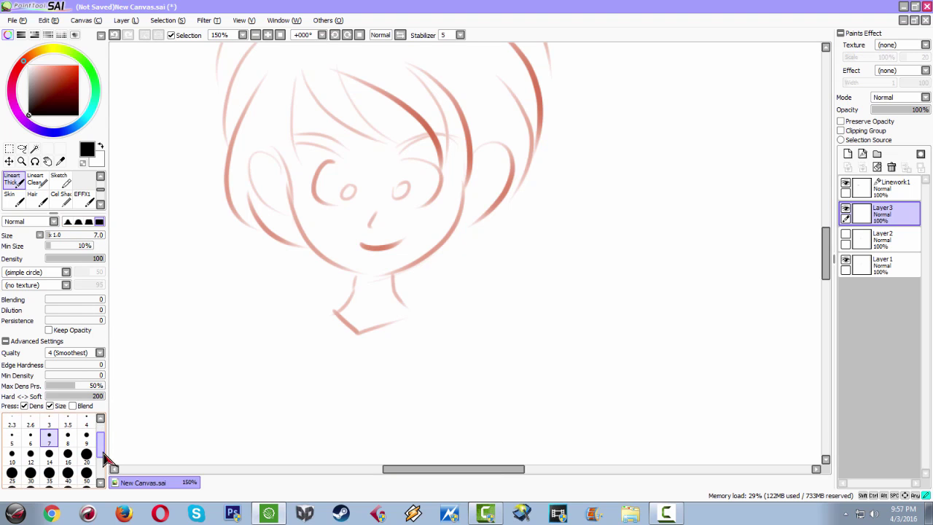
left_click_drag(101, 479, 100, 430)
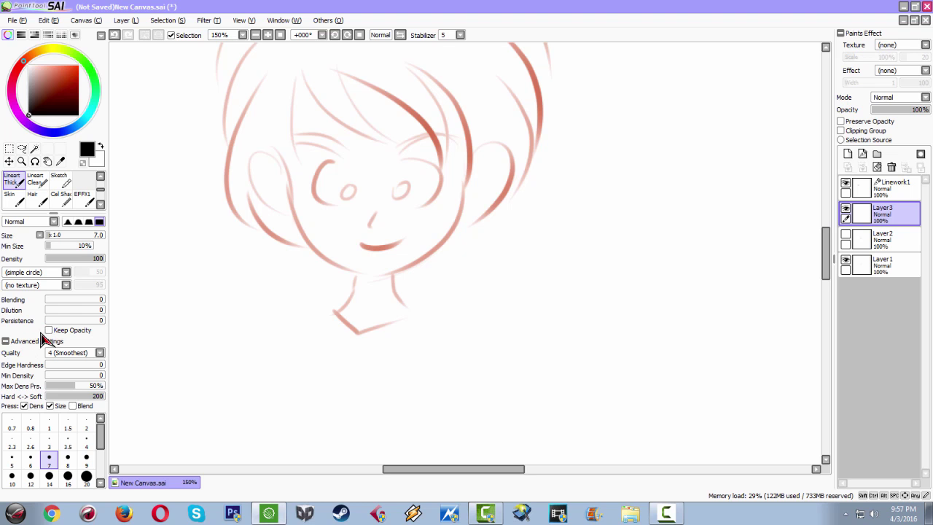
double_click(9, 348)
- Ink the left side of the face from the temple to the chin with one thick black stroke
scroll(497, 258, "up", 2)
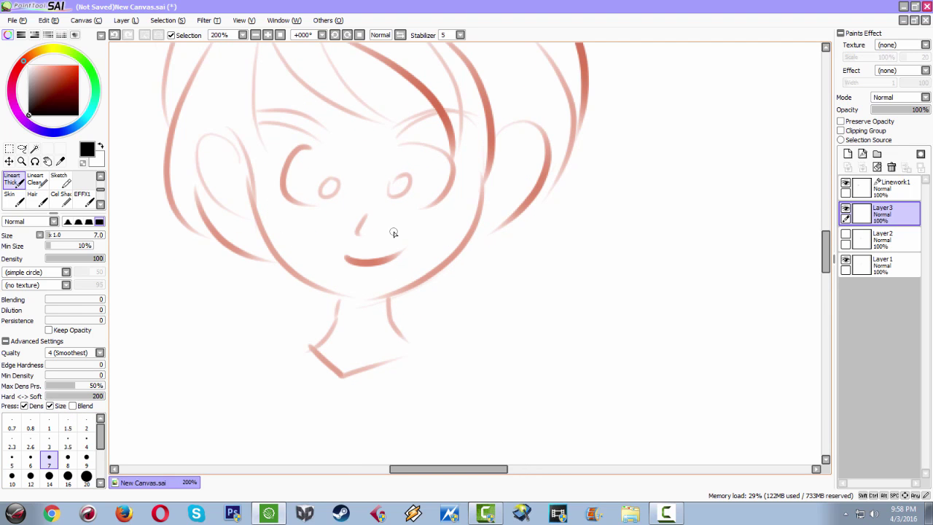
mouse_move(309, 230)
left_mouse_down()
mouse_move(390, 226)
mouse_move(385, 233)
left_mouse_up()
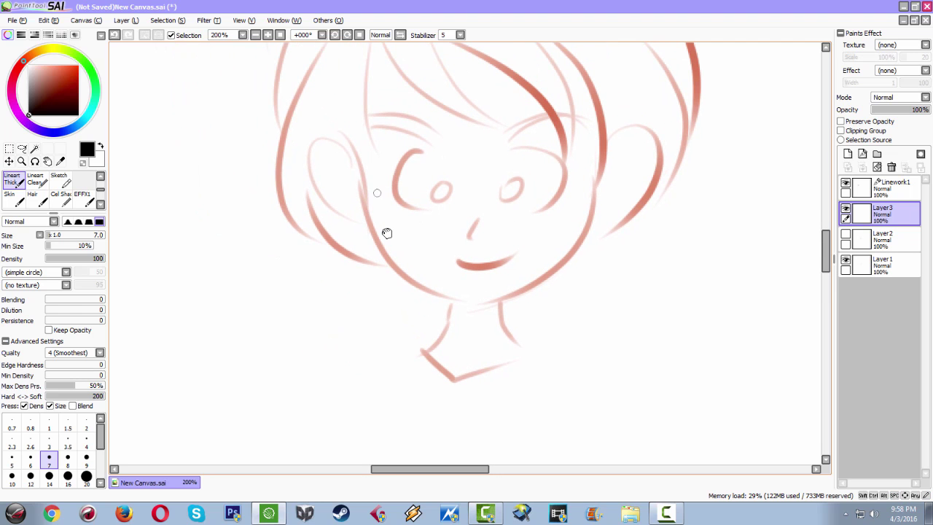
left_click_drag(344, 138, 434, 282)
key("ctrl+z")
left_click_drag(346, 139, 453, 287)
key("ctrl+z")
mouse_move(348, 140)
left_mouse_down()
mouse_move(402, 279)
mouse_move(462, 312)
left_mouse_up()
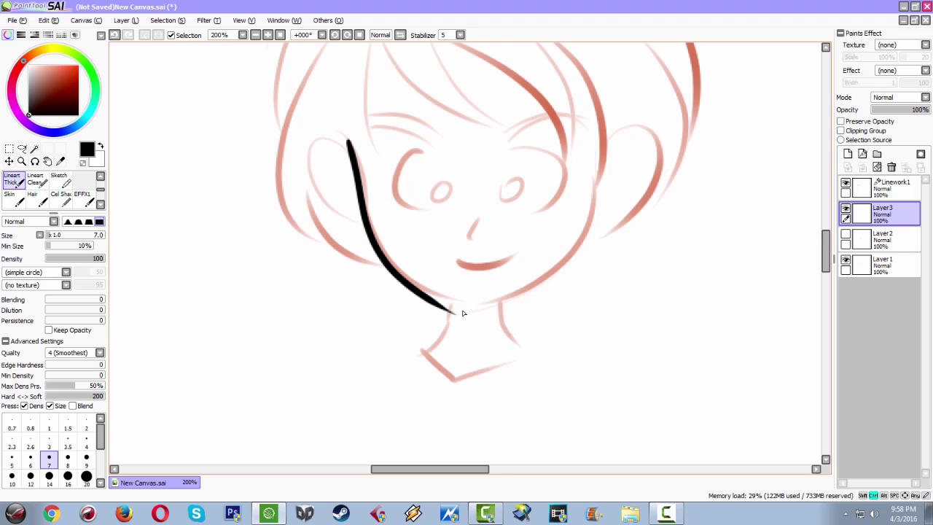
key("ctrl+z")
mouse_move(347, 134)
left_mouse_down()
mouse_move(368, 205)
mouse_move(461, 298)
left_mouse_up()
key("ctrl+z")
left_click_drag(346, 139, 466, 303)
key("ctrl+z")
left_click_drag(352, 149, 442, 304)
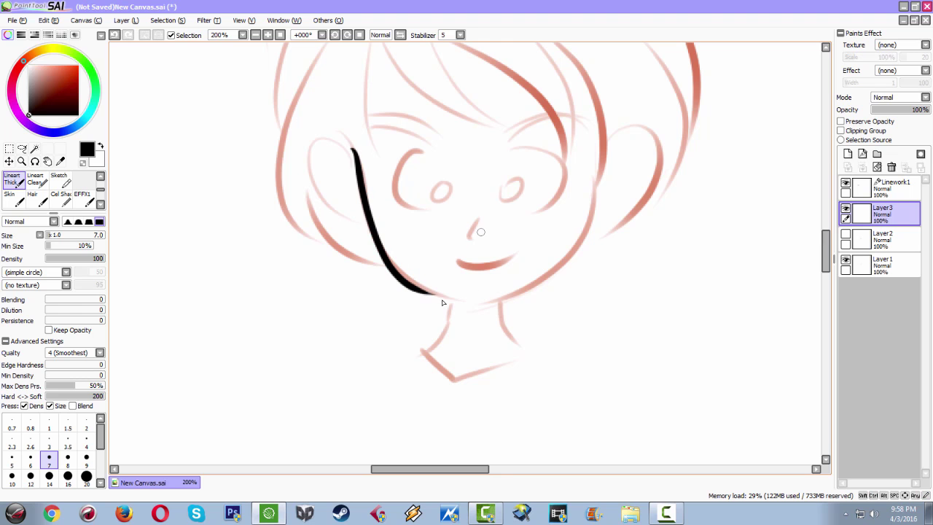
- Ink the right jawline from the cheek to the chin with a thick stroke
mouse_move(590, 198)
left_mouse_down()
mouse_move(550, 279)
mouse_move(507, 290)
left_mouse_up()
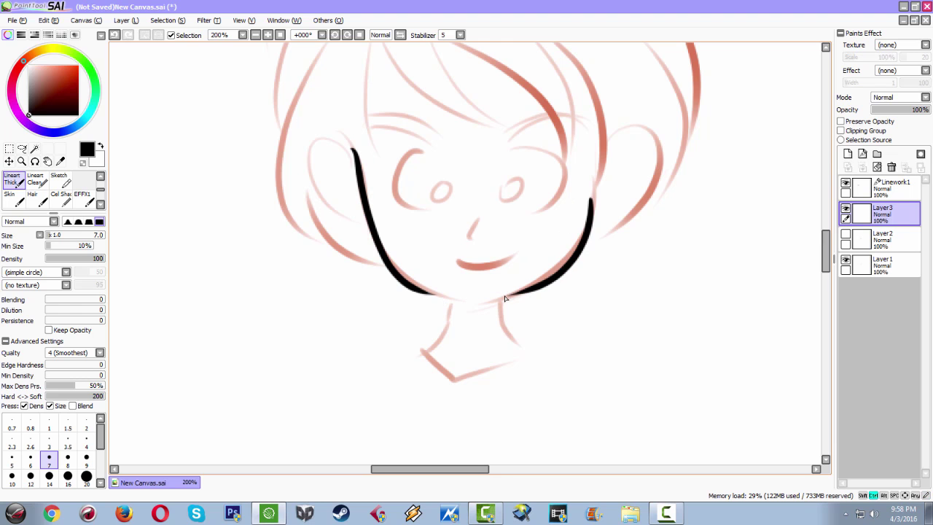
key("ctrl+z")
left_click_drag(587, 193, 504, 300)
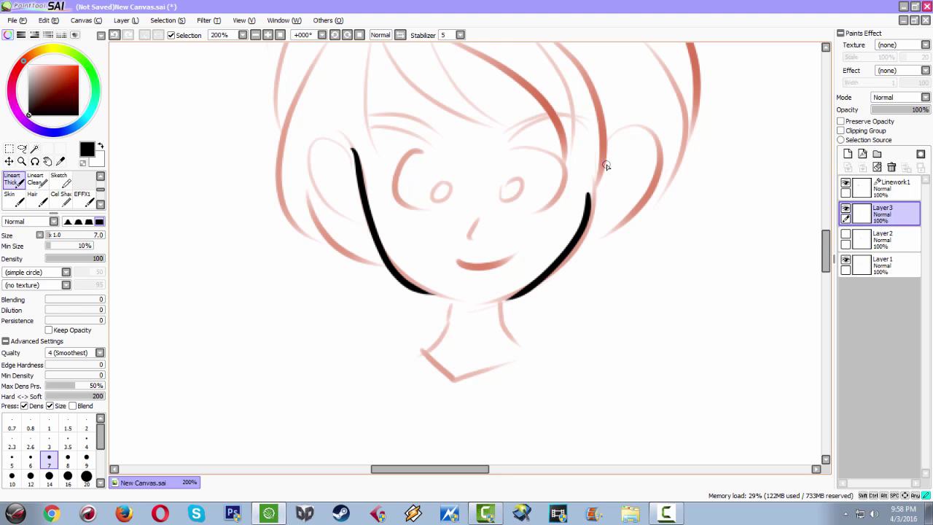
- Outline the right and left ears with thick strokes that meet the face contour
left_click_drag(605, 166, 590, 236)
key("ctrl+z")
mouse_move(606, 162)
left_mouse_down()
mouse_move(633, 144)
mouse_move(587, 237)
left_mouse_up()
key("ctrl+z")
left_click_drag(599, 165, 581, 235)
left_click_drag(431, 223, 524, 258)
left_click_drag(448, 185, 473, 263)
key("ctrl+z")
mouse_move(447, 184)
left_mouse_down()
mouse_move(428, 183)
mouse_move(471, 253)
left_mouse_up()
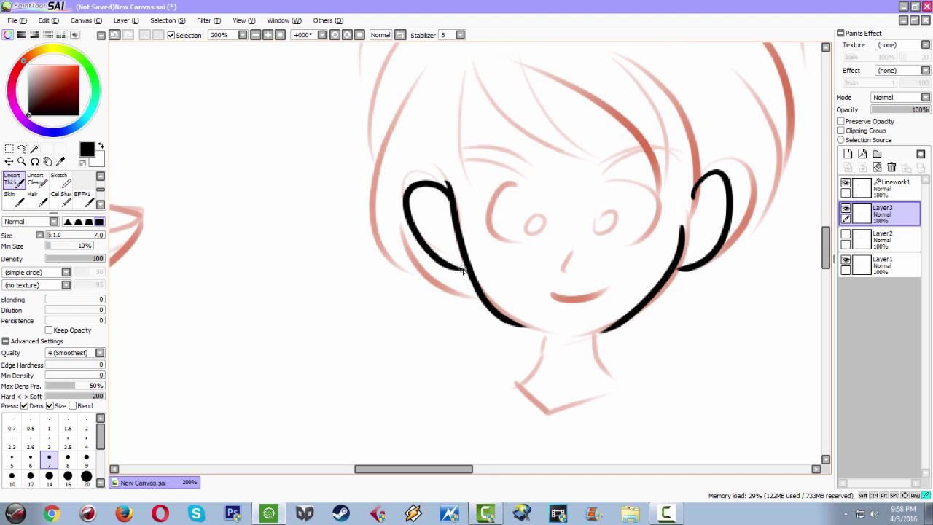
- Extend the left jawline under the chin and ink both sides of the neck with thick strokes
left_click_drag(532, 239, 510, 188)
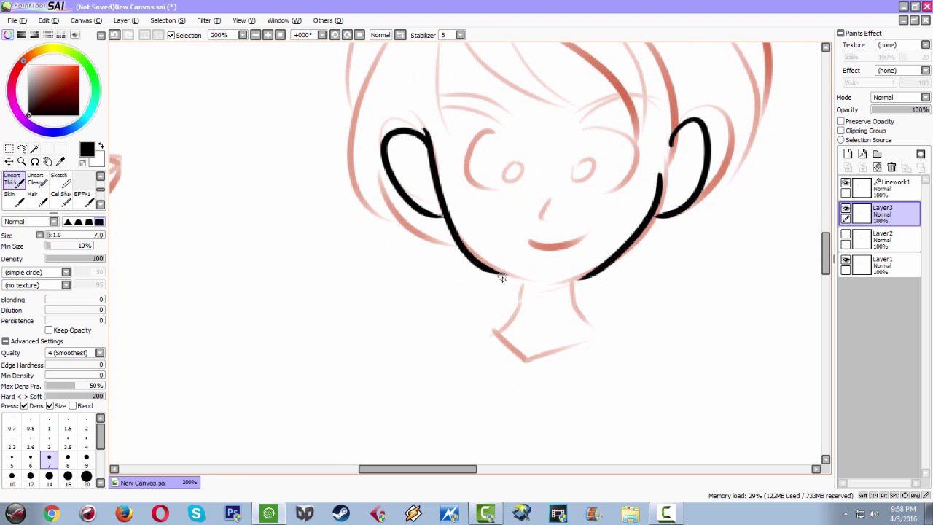
mouse_move(490, 269)
left_mouse_down()
mouse_move(531, 281)
mouse_move(593, 331)
left_mouse_up()
key("ctrl+z")
mouse_move(579, 277)
left_mouse_down()
mouse_move(582, 305)
mouse_move(595, 329)
left_mouse_up()
mouse_move(523, 286)
left_mouse_down()
mouse_move(515, 321)
mouse_move(489, 331)
left_mouse_up()
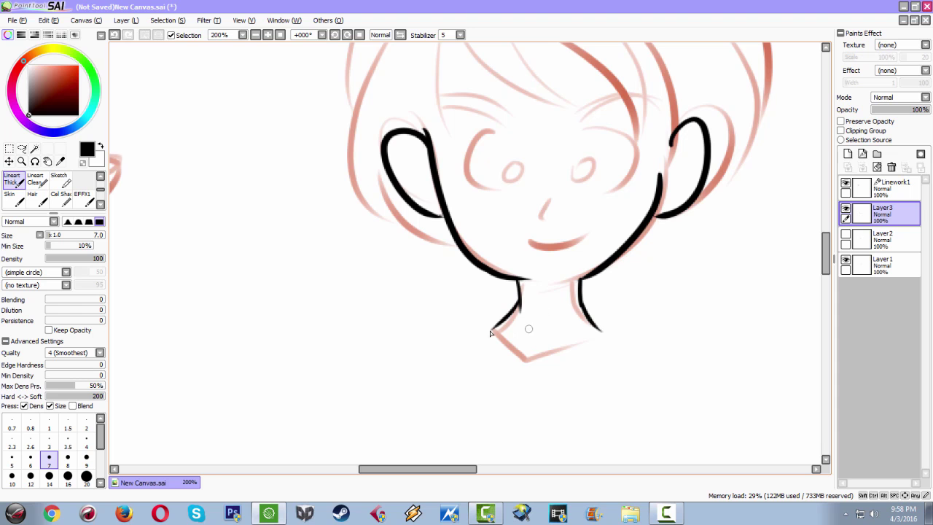
- Ink thick hair strands over the left temple and add short tapered strands at the top of the fringe
left_click_drag(525, 248, 557, 318)
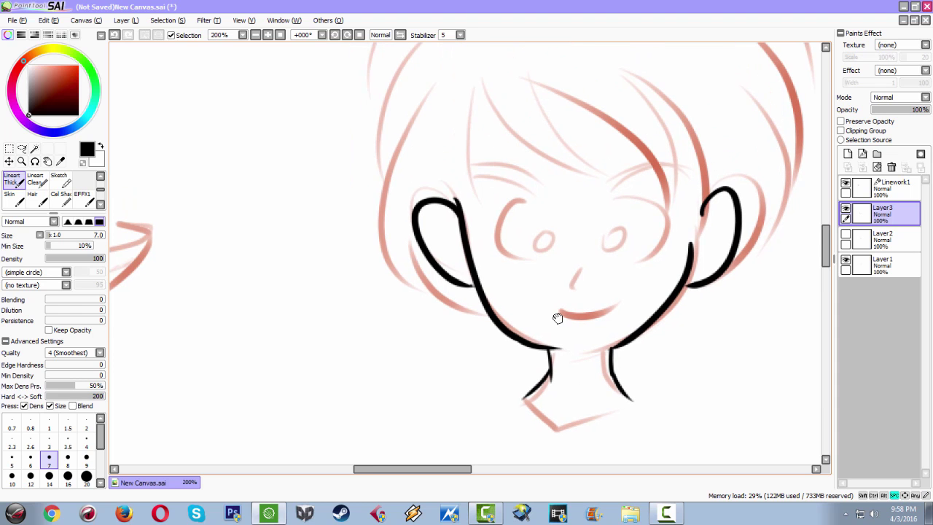
left_click_drag(488, 259, 504, 310)
mouse_move(489, 138)
left_mouse_down()
mouse_move(482, 175)
mouse_move(517, 297)
left_mouse_up()
left_click_drag(464, 176, 527, 302)
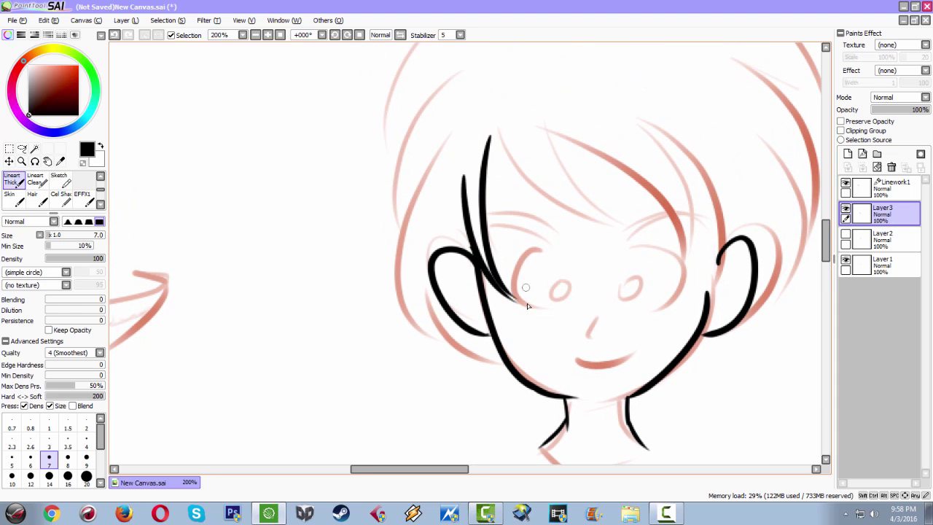
left_click_drag(492, 125, 513, 173)
key("ctrl+z")
left_click_drag(488, 116, 485, 149)
left_click_drag(500, 125, 514, 176)
key("ctrl+z")
key("ctrl+y")
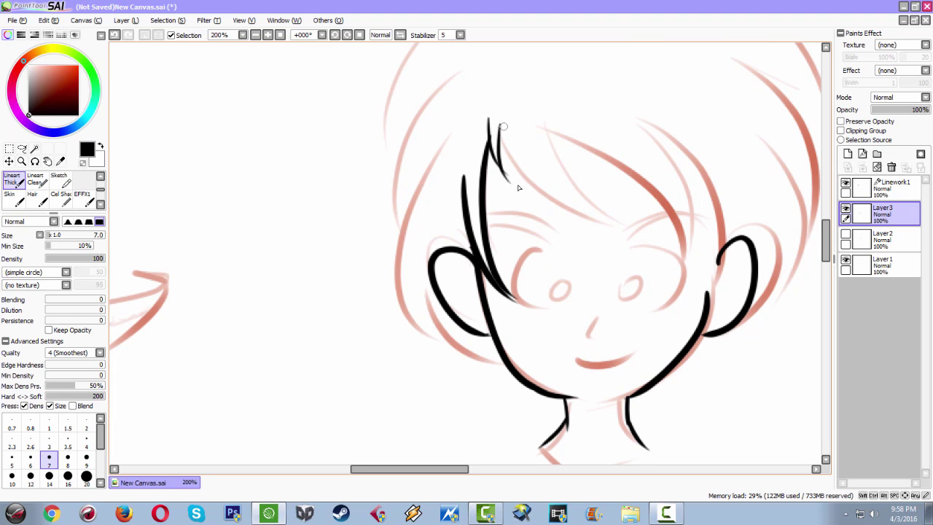
left_click_drag(500, 120, 641, 250)
key("ctrl+z")
left_click_drag(498, 121, 648, 238)
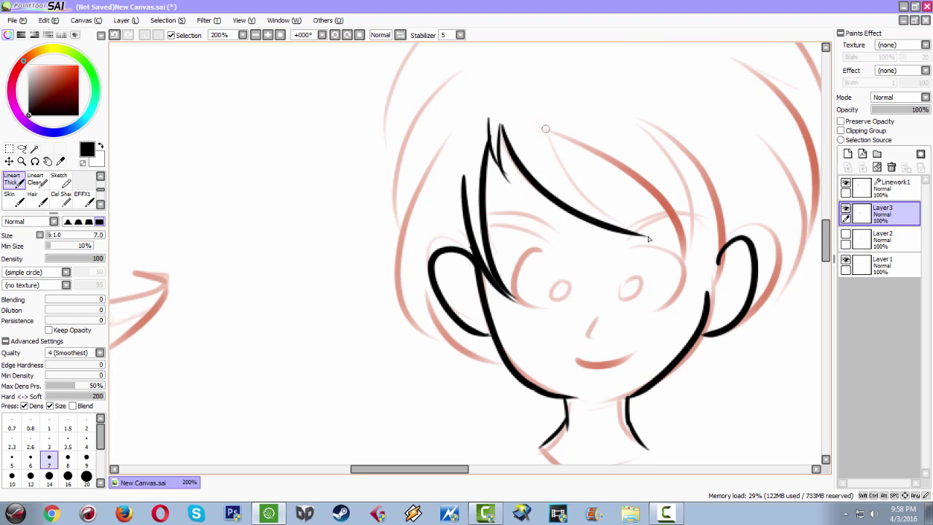
key("ctrl+z")
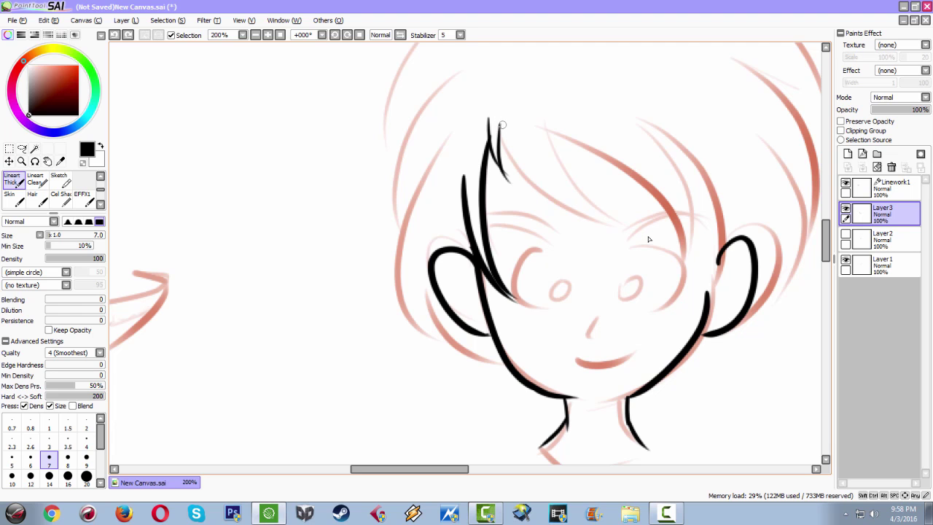
mouse_move(499, 123)
left_mouse_down()
mouse_move(533, 186)
mouse_move(573, 215)
left_mouse_up()
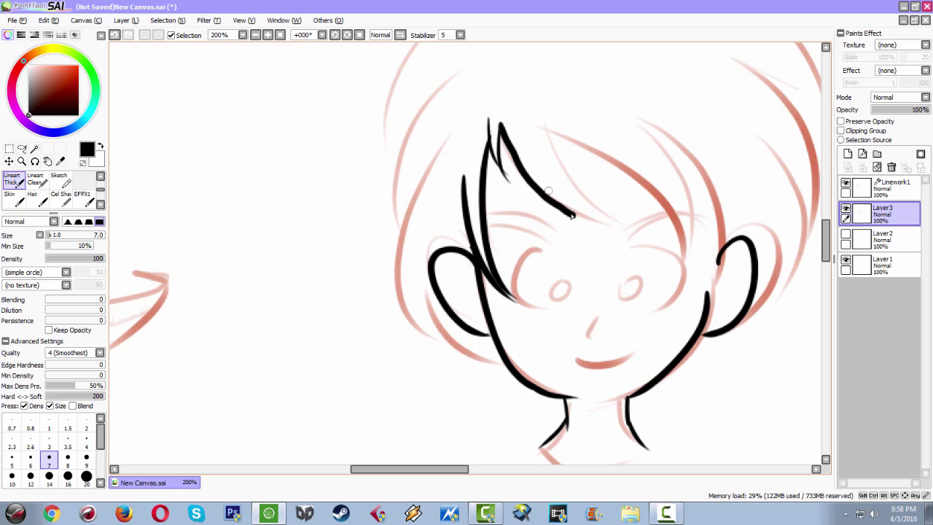
key("ctrl+z")
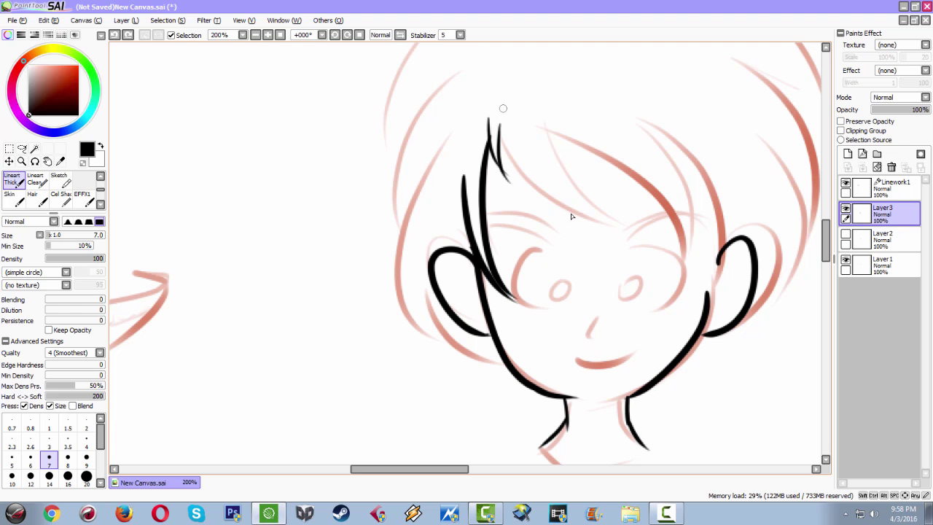
left_click_drag(501, 119, 599, 247)
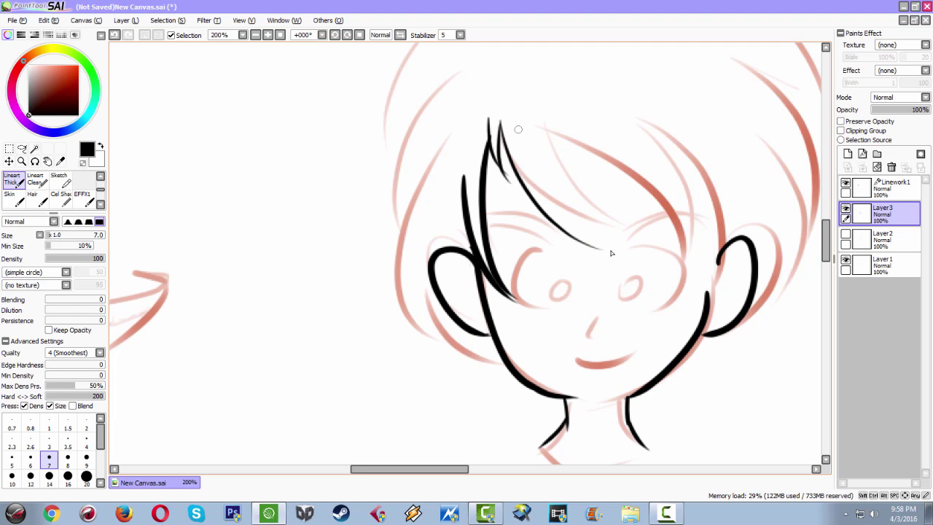
key("ctrl+z")
- Ink the curved strands in the middle of the fringe with thick strokes and add a short tapered stroke near their tip
mouse_move(541, 108)
left_mouse_down()
mouse_move(575, 183)
mouse_move(632, 235)
left_mouse_up()
key("ctrl+z")
left_click_drag(541, 118, 635, 240)
left_click_drag(592, 210, 641, 239)
key("ctrl+z")
left_click_drag(591, 207, 644, 238)
- Ink the long sweeping strands of the right fringe down to the right temple, with tapered strands beside the right ear
left_click_drag(554, 135, 692, 284)
key("ctrl+z")
left_click_drag(541, 119, 678, 266)
left_click_drag(625, 110, 683, 246)
left_click_drag(669, 192, 682, 252)
left_click_drag(698, 182, 707, 268)
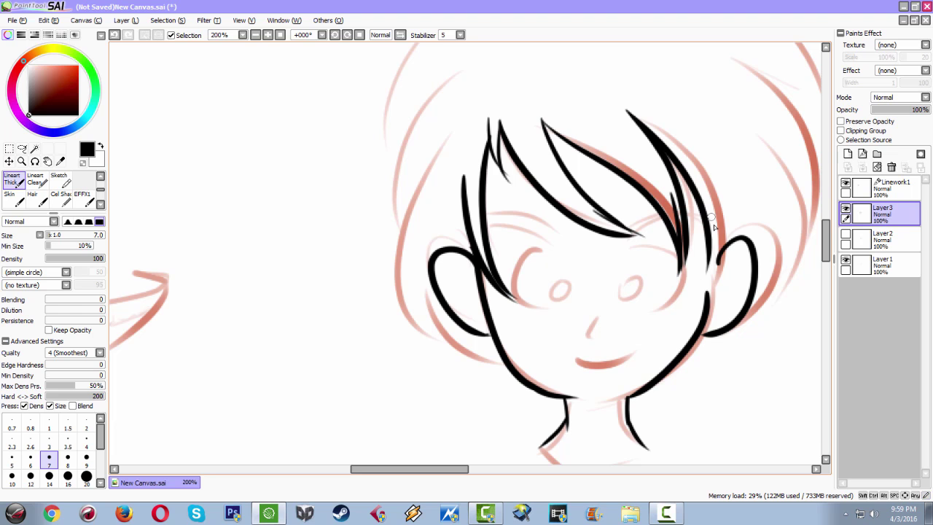
left_click_drag(699, 148, 716, 263)
- Ink the outer hair contour on the left side of the head as overlapping tufts from below the ear upward
mouse_move(465, 154)
left_mouse_down()
mouse_move(545, 194)
mouse_move(477, 321)
mouse_move(542, 340)
left_mouse_up()
key("ctrl+z")
mouse_move(515, 207)
left_mouse_down()
mouse_move(533, 109)
mouse_move(569, 296)
left_mouse_up()
left_click_drag(526, 235, 605, 312)
left_click_drag(546, 134, 581, 251)
mouse_move(575, 133)
left_mouse_down()
mouse_move(534, 200)
mouse_move(548, 282)
left_mouse_up()
left_click_drag(620, 76, 443, 279)
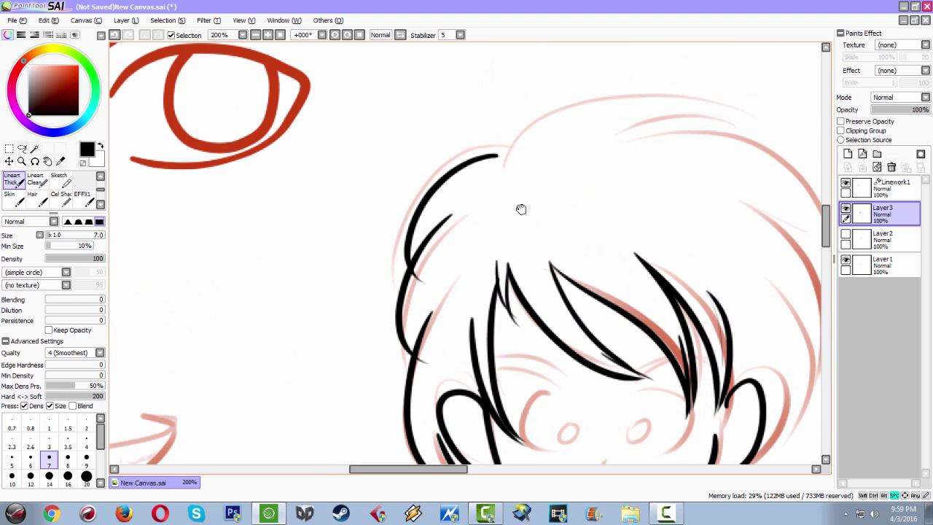
- Ink the top contour of the hair across the crown and add an inner strand along its right half
left_click_drag(492, 168, 558, 108)
key("ctrl+z")
left_click_drag(501, 154, 725, 120)
key("ctrl+z")
left_click_drag(502, 155, 729, 135)
left_click_drag(603, 144, 729, 130)
mouse_move(765, 167)
left_mouse_down()
mouse_move(662, 183)
mouse_move(519, 135)
left_mouse_up()
- Ink the outer hair contour on the right side of the head and fill it with tapered strands behind the ear
left_click_drag(578, 100, 678, 248)
mouse_move(609, 135)
left_mouse_down()
mouse_move(634, 182)
mouse_move(669, 319)
left_mouse_up()
left_click_drag(637, 260, 629, 134)
left_click_drag(639, 93, 632, 264)
left_click_drag(625, 130, 615, 283)
left_click_drag(645, 191, 619, 282)
left_click_drag(525, 234, 645, 208)
mouse_move(551, 253)
left_mouse_down()
mouse_move(551, 285)
mouse_move(583, 296)
mouse_move(555, 304)
mouse_move(570, 298)
left_mouse_up()
key("ctrl+z")
key("ctrl+z")
key("ctrl+z")
- Ink the eyebrows, eyes, nose and mouth over the sketch with thick strokes, undoing the last stray marks
left_click_drag(606, 220, 570, 258)
left_click_drag(554, 221, 609, 191)
left_click_drag(554, 221, 607, 191)
left_click_drag(560, 236, 623, 285)
left_click_drag(570, 256, 569, 258)
mouse_move(498, 221)
left_mouse_down()
mouse_move(549, 237)
mouse_move(460, 220)
left_mouse_up()
mouse_move(529, 241)
left_mouse_down()
mouse_move(521, 243)
mouse_move(534, 298)
mouse_move(546, 283)
mouse_move(538, 280)
mouse_move(558, 286)
mouse_move(539, 291)
left_mouse_up()
key("ctrl+z")
key("ctrl+z")
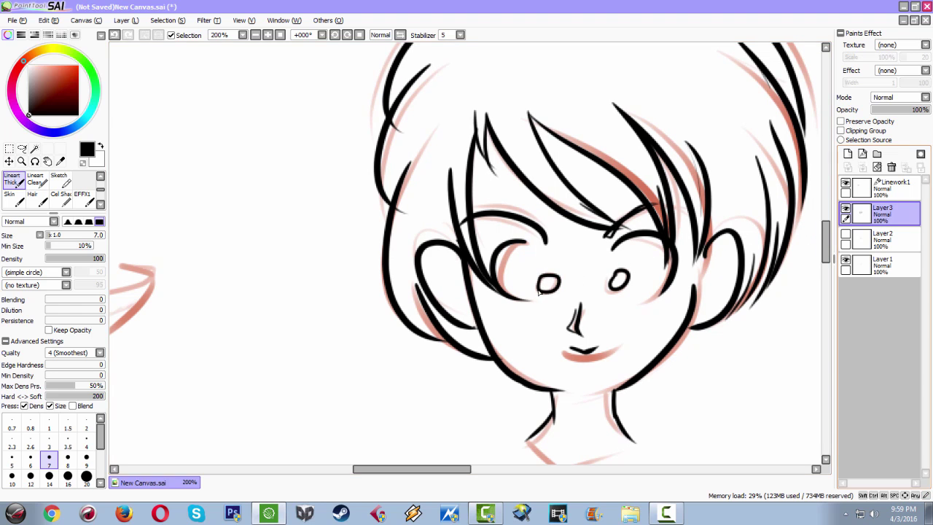
- Hide the Layer1 sketch, erase the small mouth and redraw it as a wider curved smile with the Lineart Thick brush
left_click(845, 260)
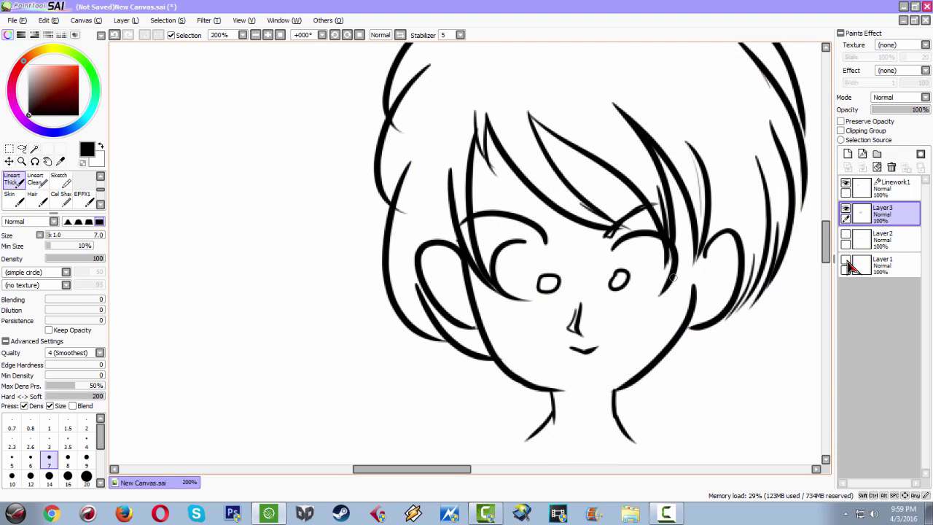
left_click_drag(613, 293, 600, 237)
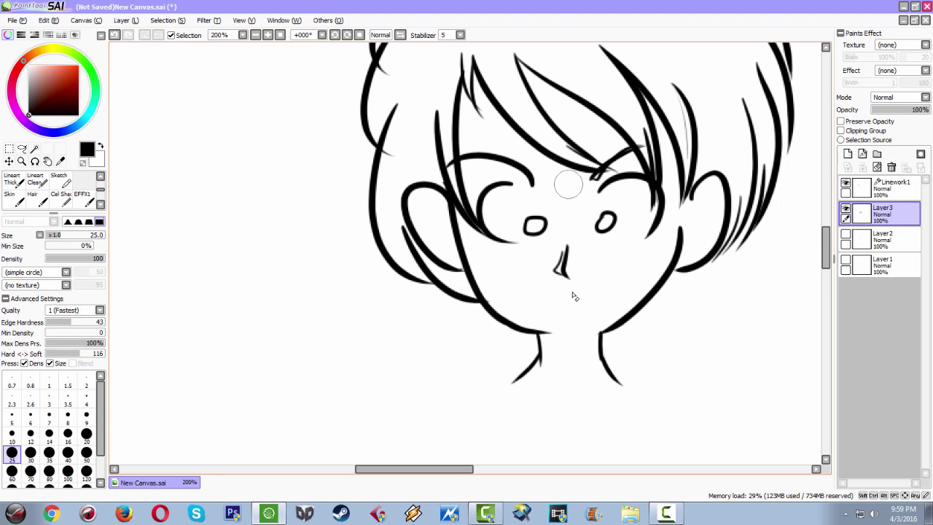
key("n")
left_click_drag(541, 295, 607, 286)
key("ctrl+z")
mouse_move(551, 296)
left_mouse_down()
mouse_move(583, 302)
mouse_move(592, 291)
left_mouse_up()
- Add three short slanted blush marks on each cheek
mouse_move(513, 240)
left_mouse_down()
mouse_move(553, 227)
mouse_move(537, 258)
left_mouse_up()
mouse_move(552, 246)
left_mouse_down()
mouse_move(545, 256)
mouse_move(560, 253)
mouse_move(494, 222)
left_mouse_up()
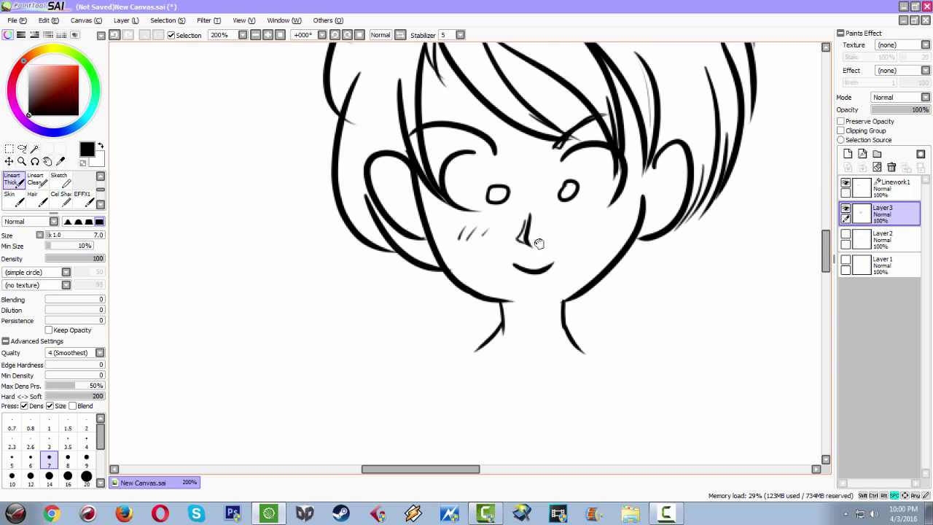
mouse_move(577, 222)
left_mouse_down()
mouse_move(572, 233)
mouse_move(583, 236)
left_mouse_up()
left_click_drag(603, 222, 596, 235)
mouse_move(610, 224)
left_mouse_down()
mouse_move(671, 227)
mouse_move(710, 242)
left_mouse_up()
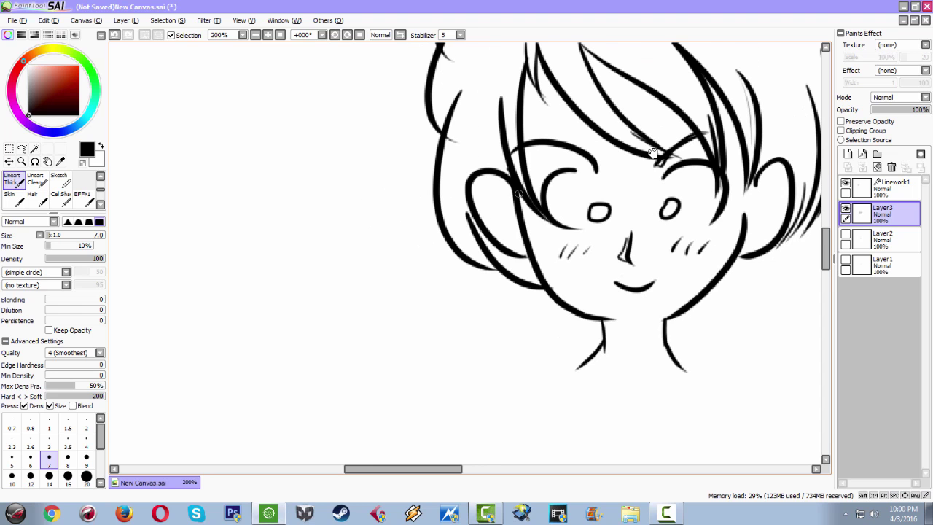
- Draw the inner fold lines inside the left and right ears
left_click_drag(486, 199, 516, 229)
left_click_drag(496, 204, 506, 226)
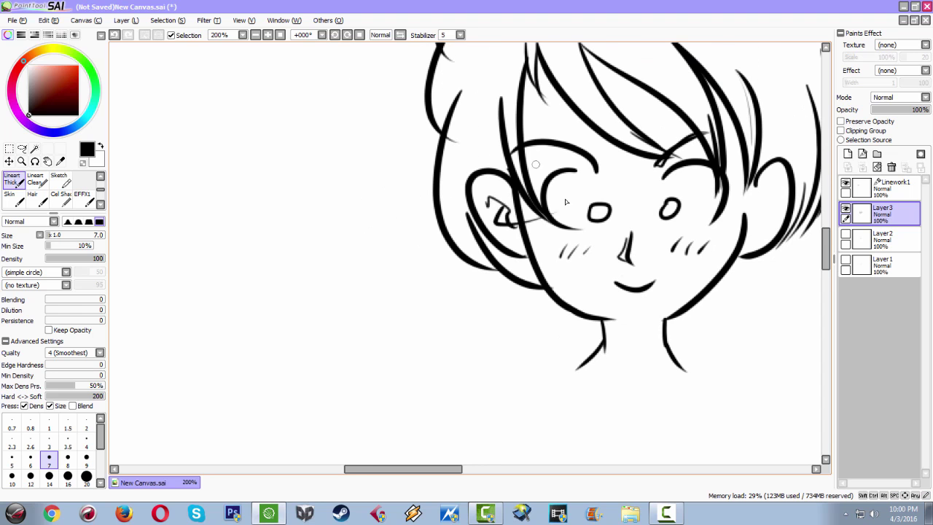
key("ctrl+z")
left_click_drag(566, 202, 481, 162)
mouse_move(662, 189)
left_mouse_down()
mouse_move(657, 175)
mouse_move(683, 147)
left_mouse_up()
key("ctrl+z")
mouse_move(662, 182)
left_mouse_down()
mouse_move(675, 161)
mouse_move(688, 164)
mouse_move(680, 169)
mouse_move(682, 155)
mouse_move(676, 188)
left_mouse_up()
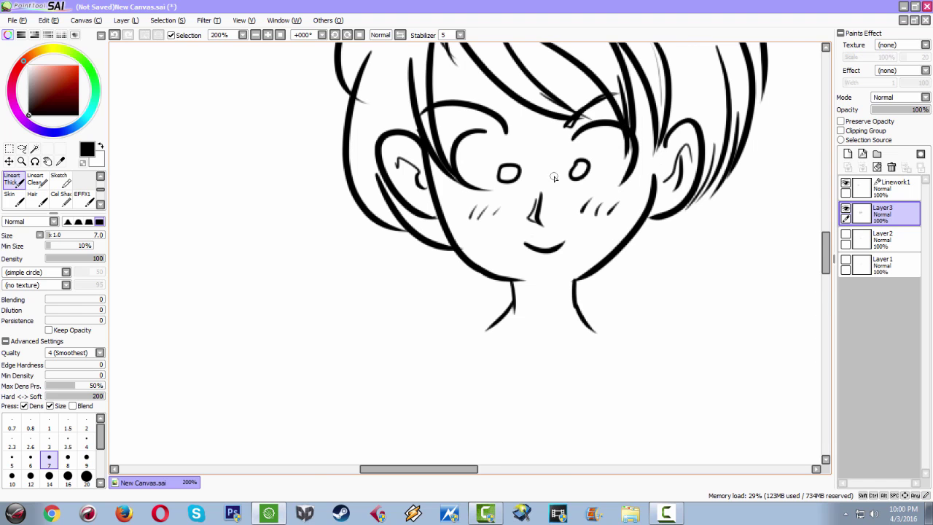
- Toggle the visibility of Layer2 to compare its inking with the thick linework on Layer3, leaving Layer2 hidden
scroll(558, 173, "down", 5)
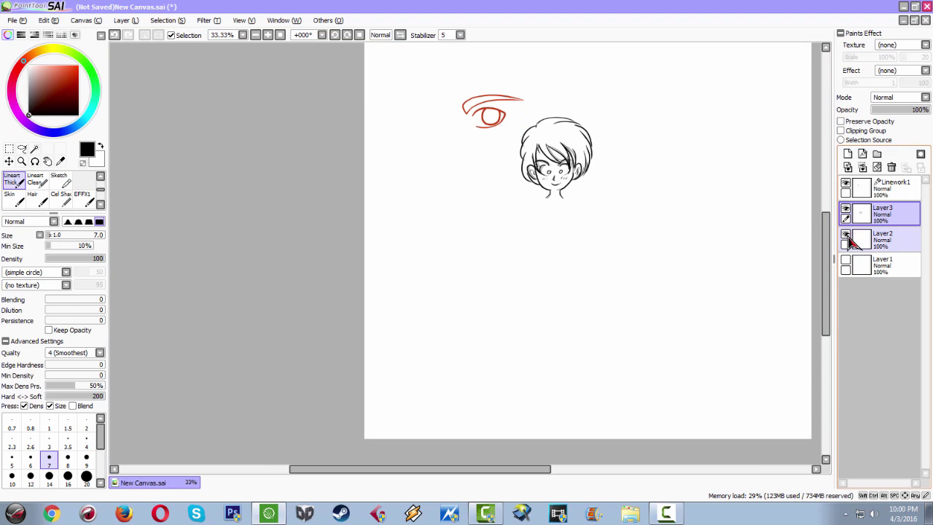
left_click(846, 235)
left_click(845, 234)
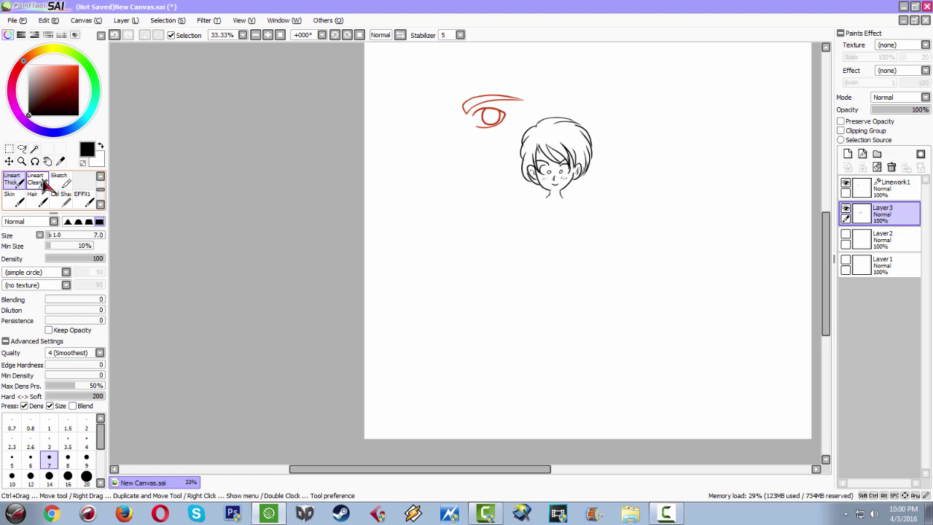
- Switch to the Lineart Clean brush to show its settings, and then to the Sketch brush
left_click(44, 184)
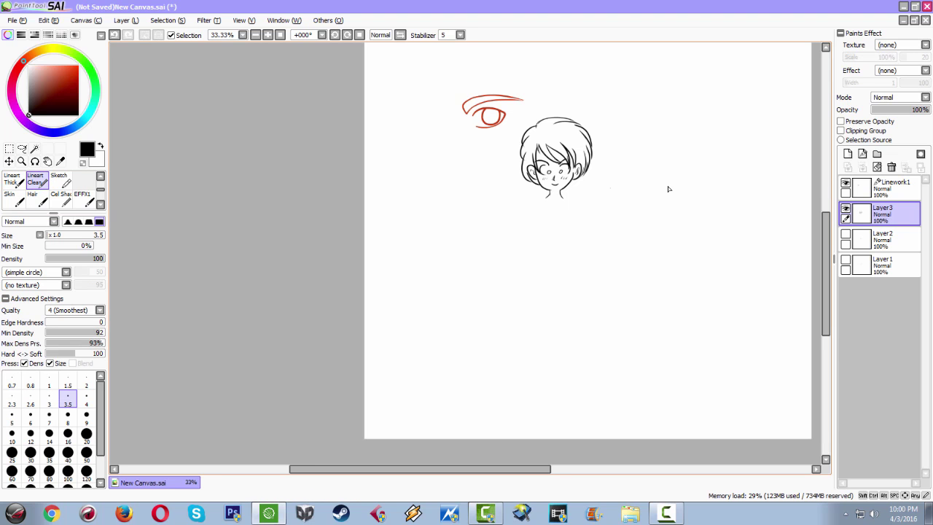
scroll(593, 190, "down", 1)
scroll(533, 178, "down", 1)
scroll(533, 177, "up", 3)
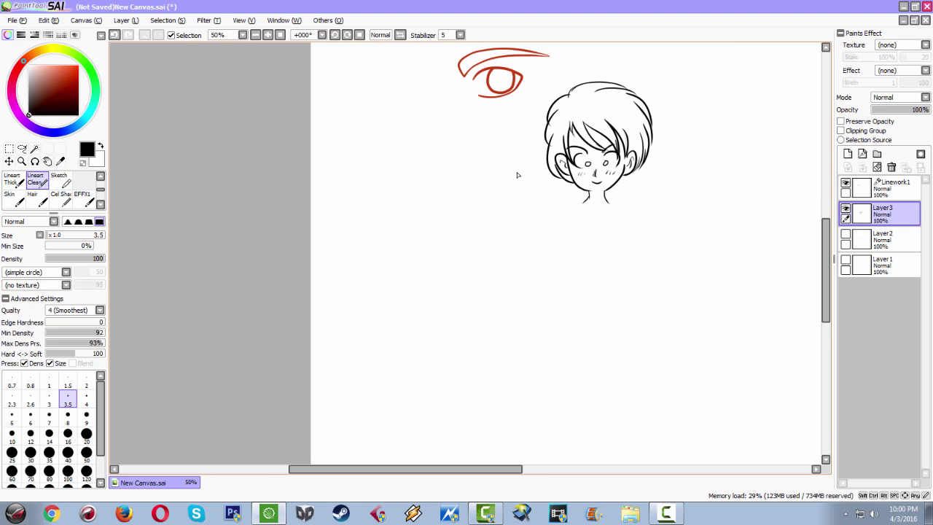
left_click(60, 186)
- Examine the red eye linework and the finished inked head at different zoom levels
scroll(535, 177, "down", 1)
scroll(535, 177, "up", 1)
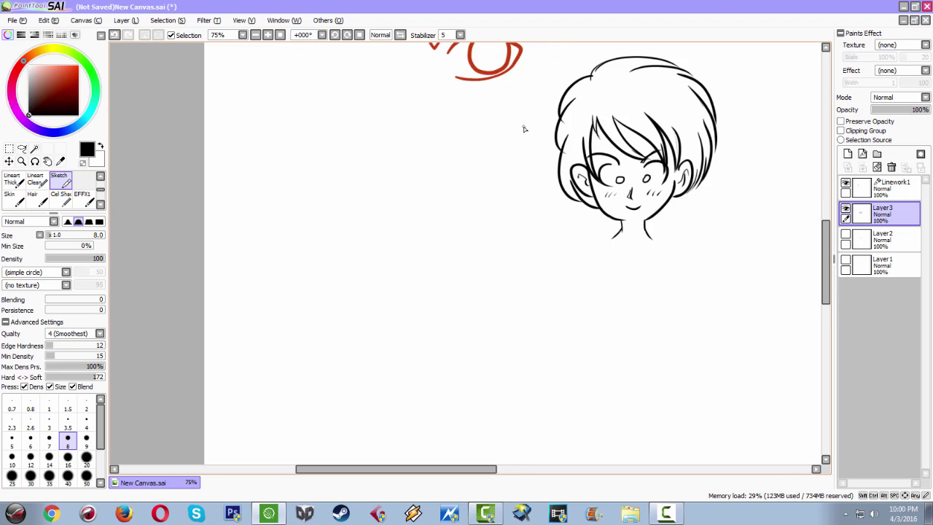
scroll(523, 129, "down", 1)
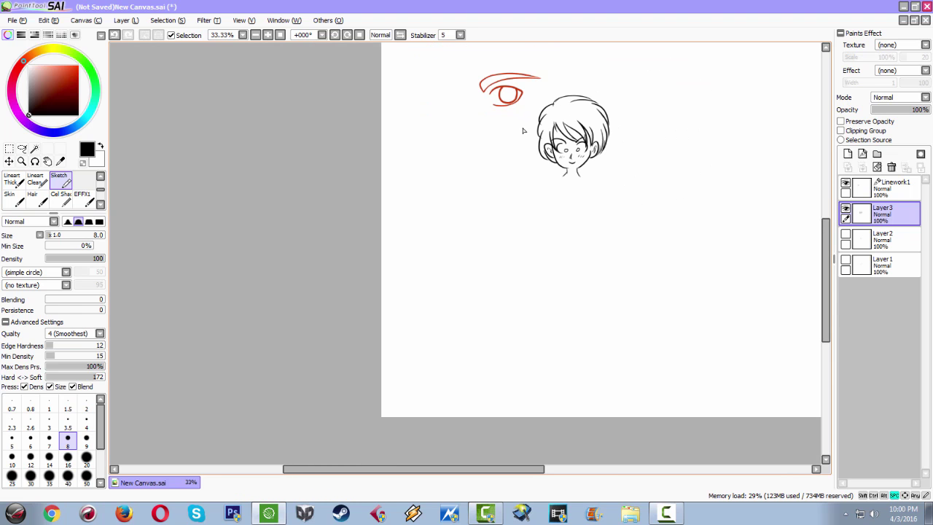
scroll(458, 179, "down", 1)
scroll(460, 177, "down", 1)
scroll(444, 155, "up", 5)
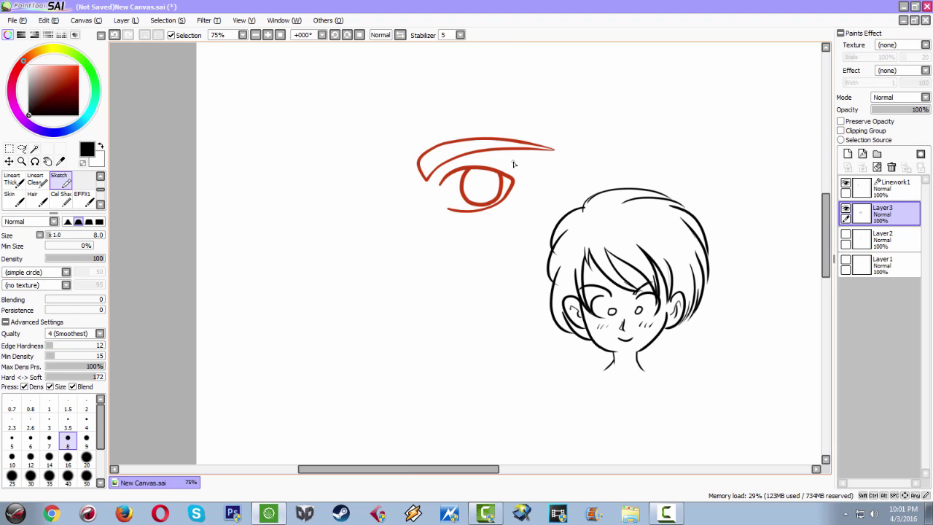
scroll(513, 164, "up", 2)
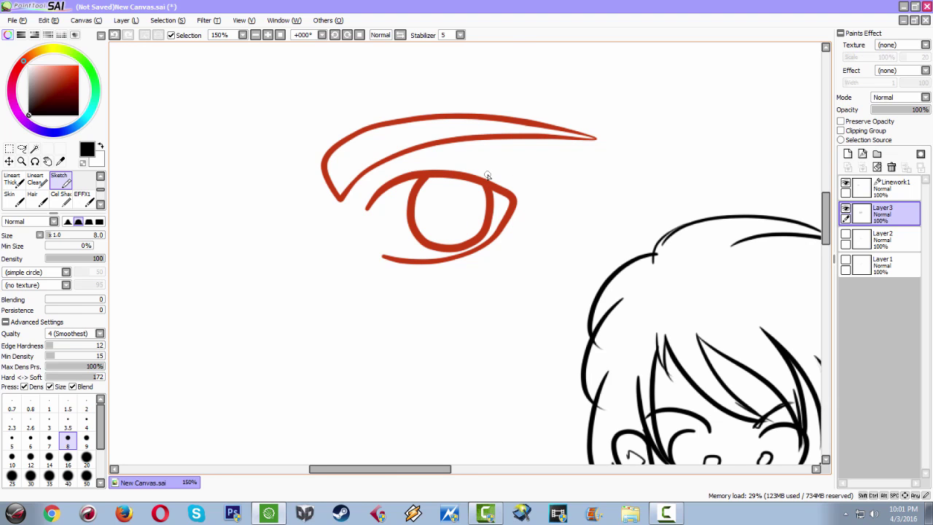
scroll(488, 176, "down", 1)
scroll(489, 177, "down", 1)
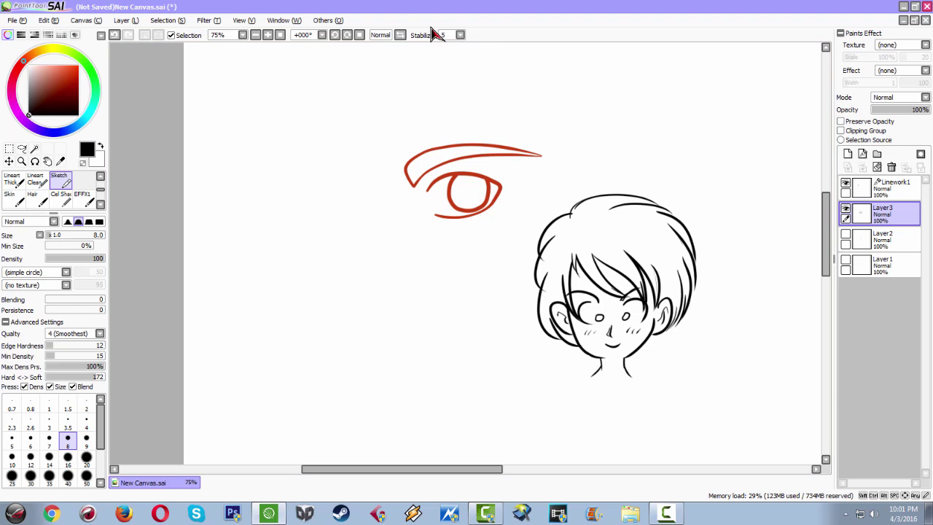
- Look through the available Stabilizer levels without changing the setting, and minimize the drawing window to show the desktop
left_click(459, 35)
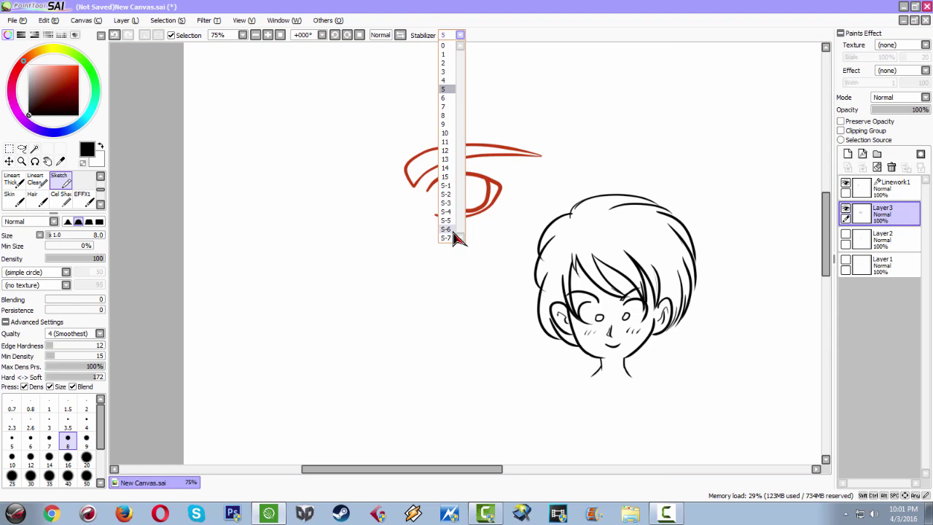
left_click(559, 6)
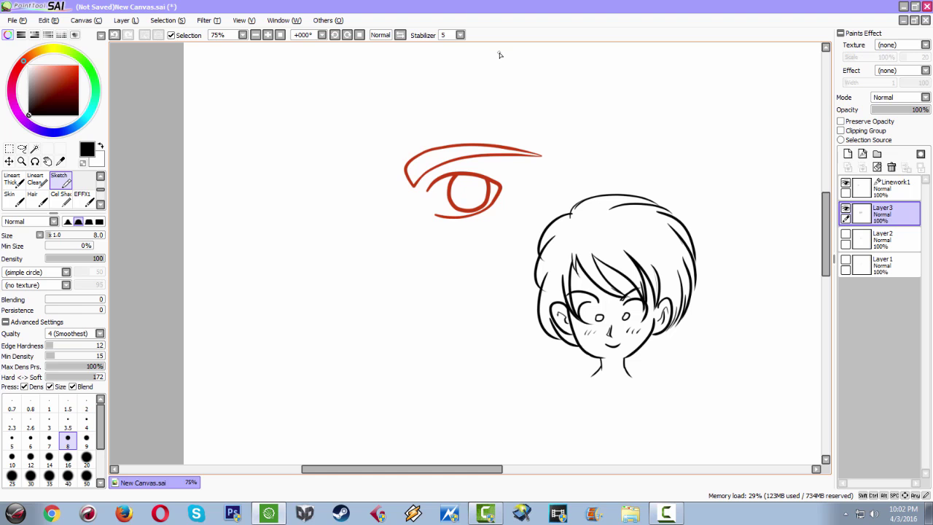
left_click(902, 9)
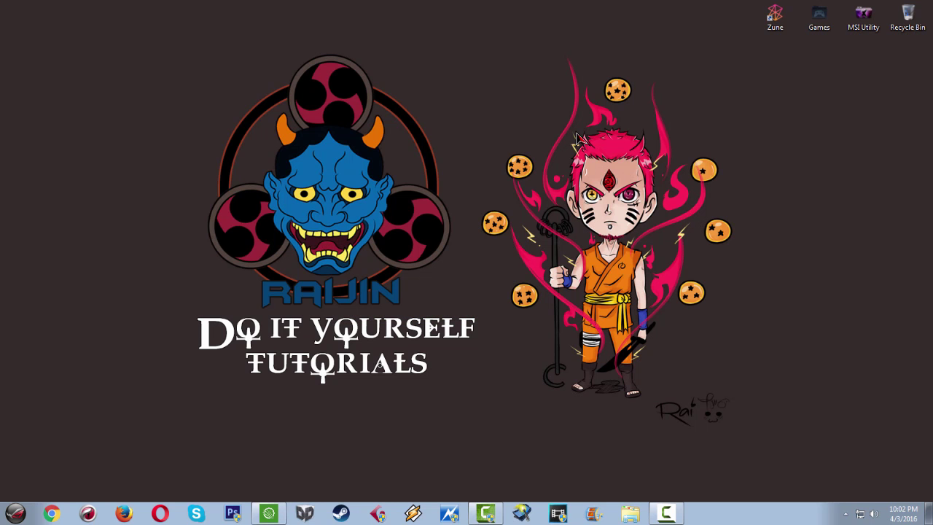